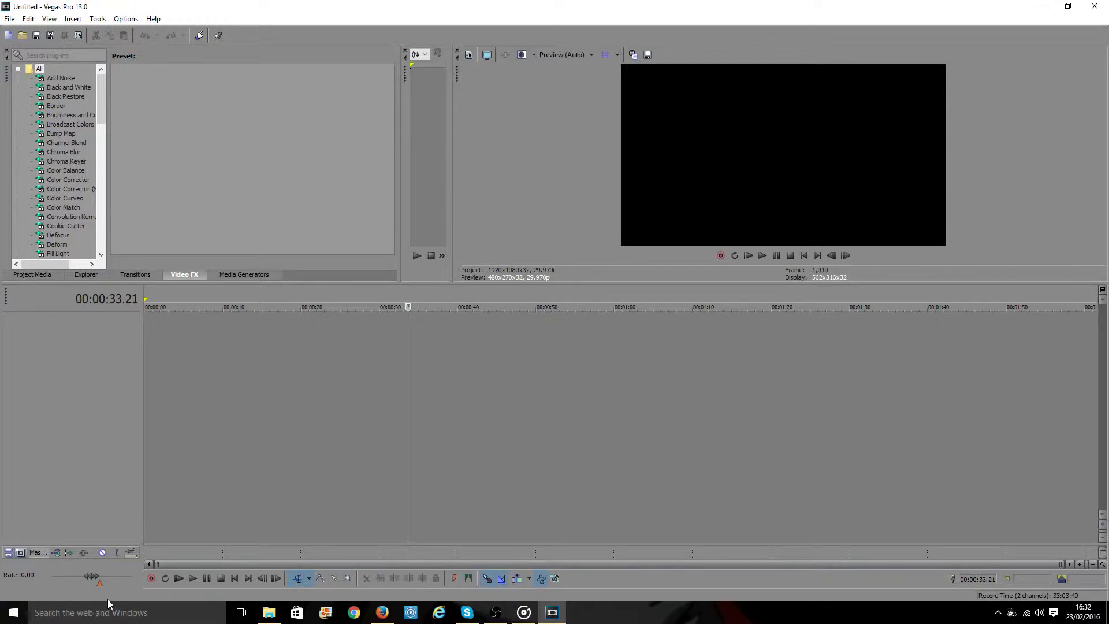
Step: Enlarge the video preview by lowering the divider between it and the timeline
{"action": "left_click", "coordinate": [594, 286]}
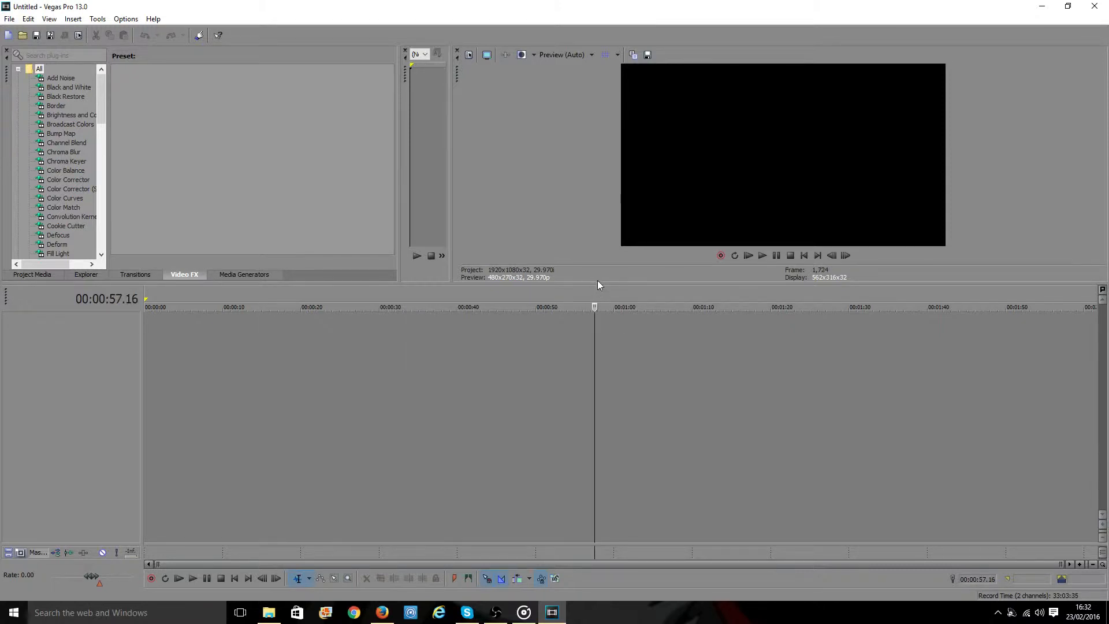
{"action": "left_click_drag", "start_coordinate": [597, 281], "coordinate": [539, 399]}
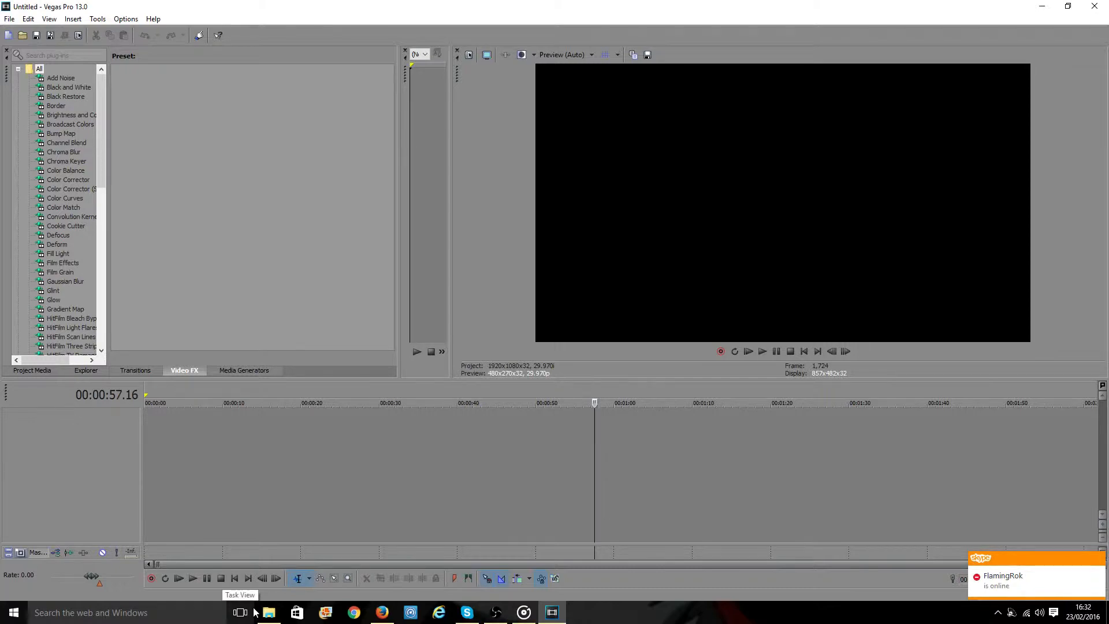
Step: Import Manic Race Visuals (03) from the Lego Race videos folder and match the project video settings to it
{"action": "key", "text": "ctrl+o"}
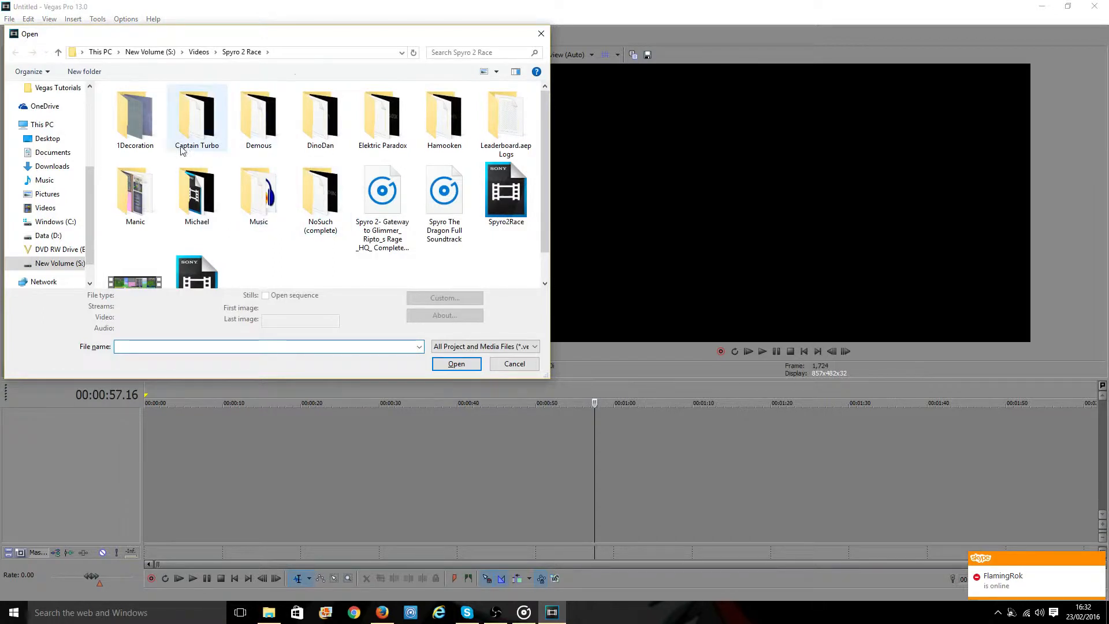
{"action": "left_click", "coordinate": [194, 52]}
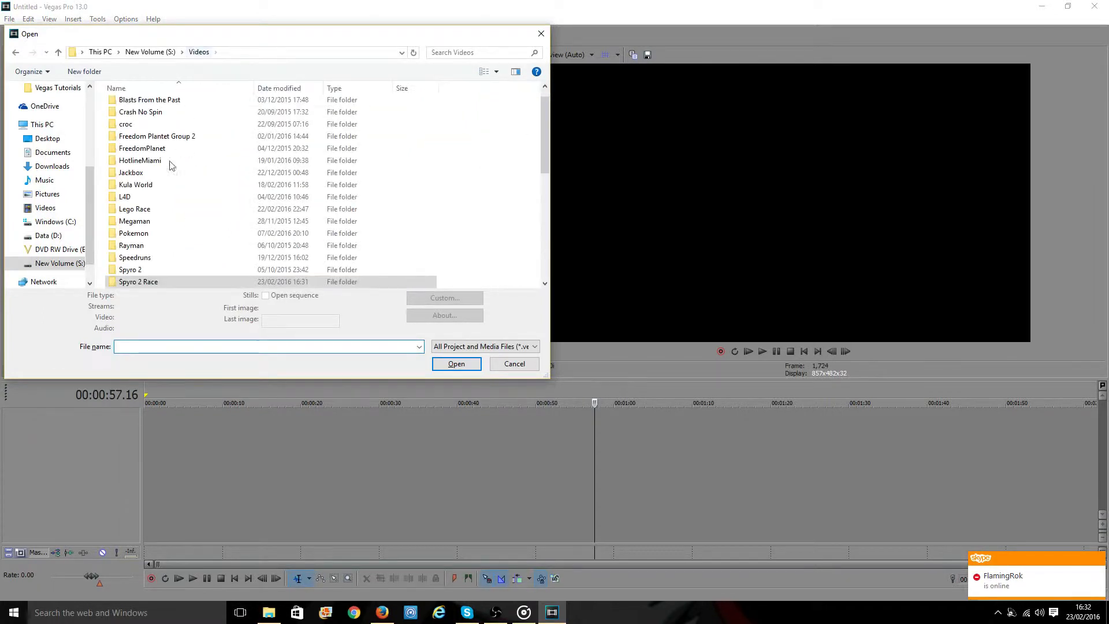
{"action": "double_click", "coordinate": [154, 211]}
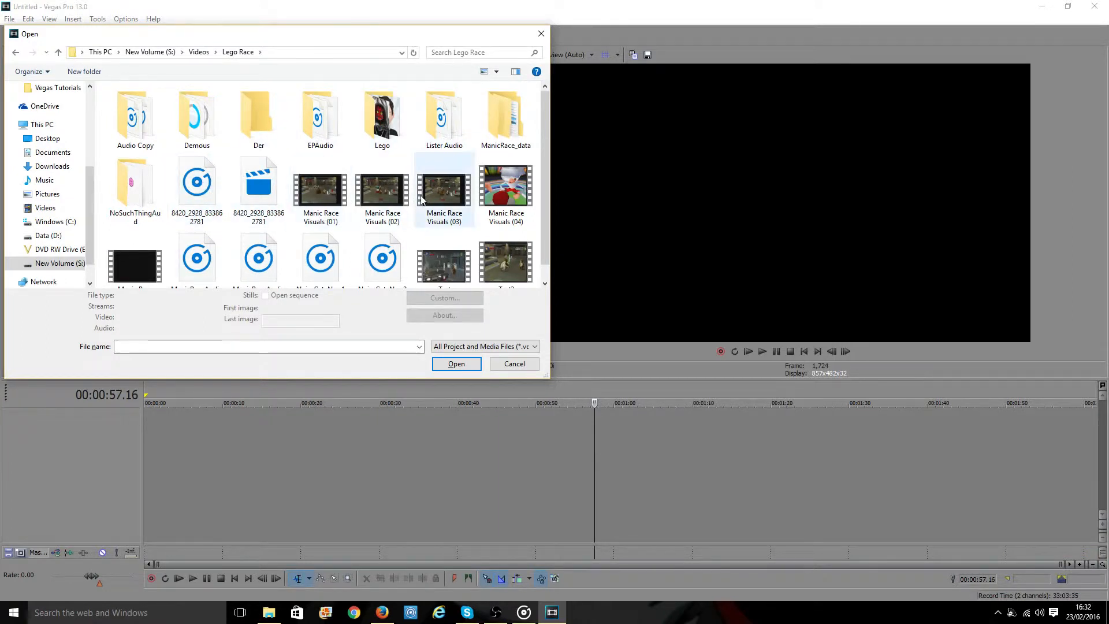
{"action": "scroll", "coordinate": [421, 200], "scroll_direction": "down", "scroll_amount": 1}
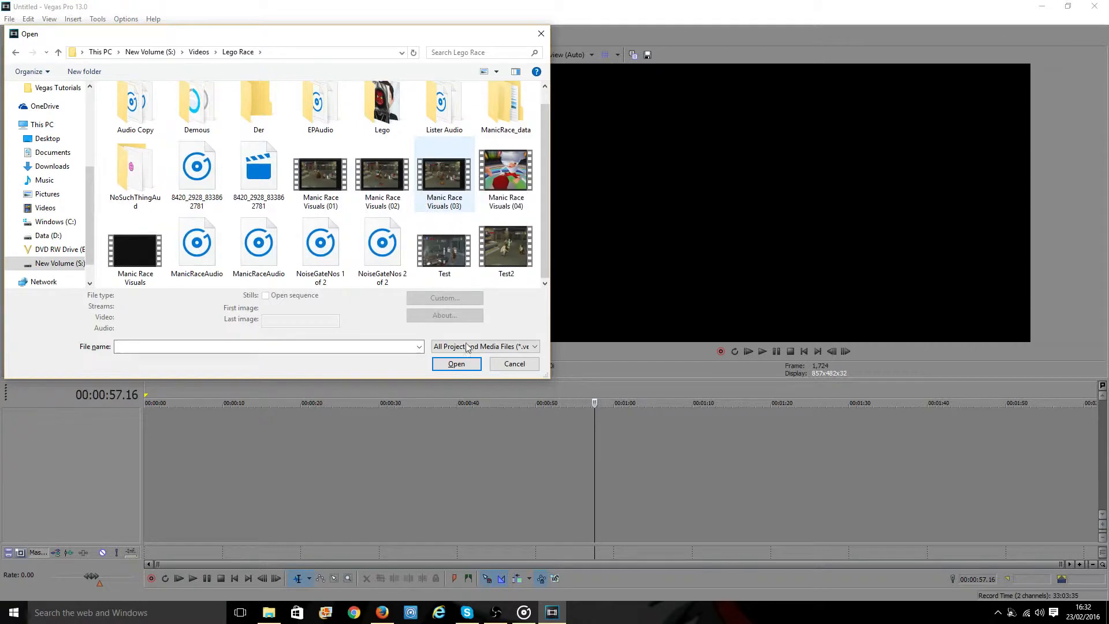
{"action": "left_click", "coordinate": [469, 368]}
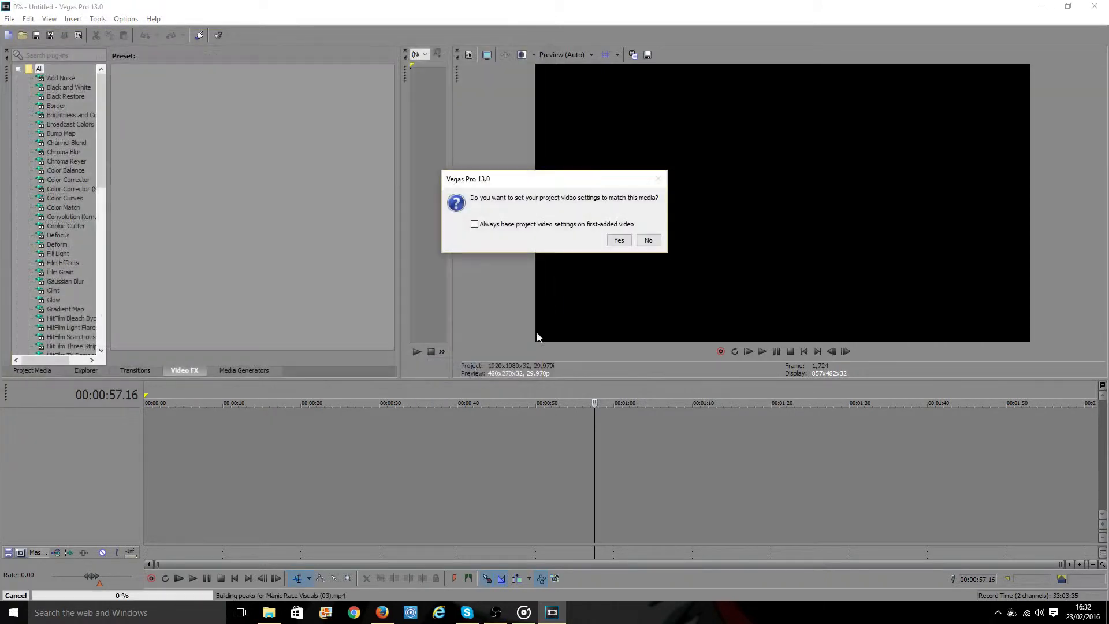
{"action": "left_click", "coordinate": [628, 241]}
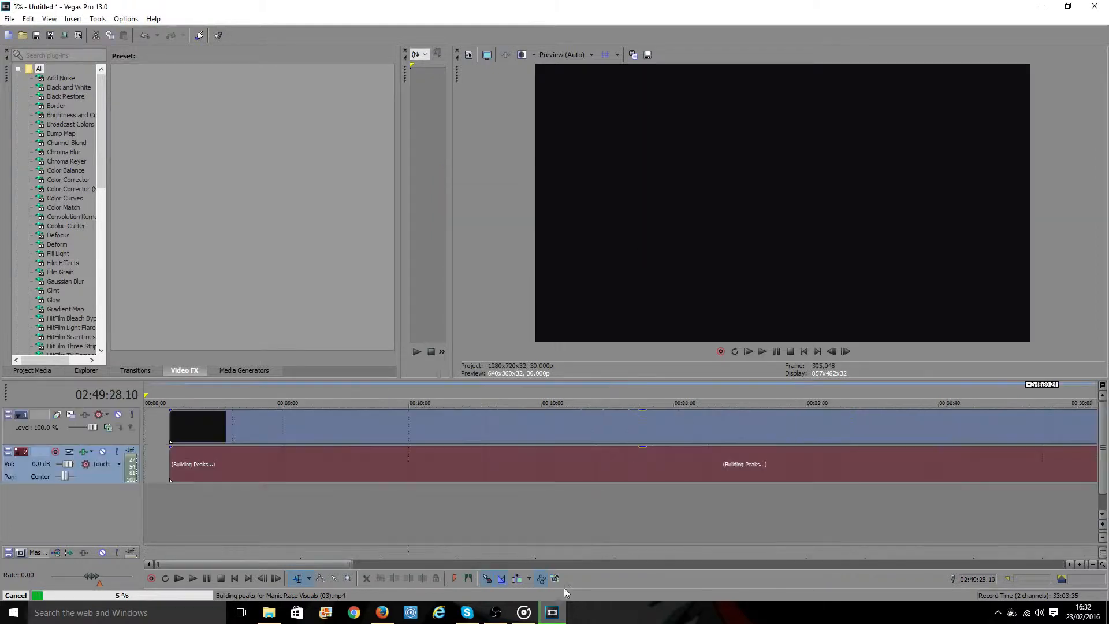
Step: Preview the gameplay frame at about 00:55:37 and draw a rectangular mask over most of the clip's frame in Event Pan/Crop
{"action": "left_click", "coordinate": [531, 428]}
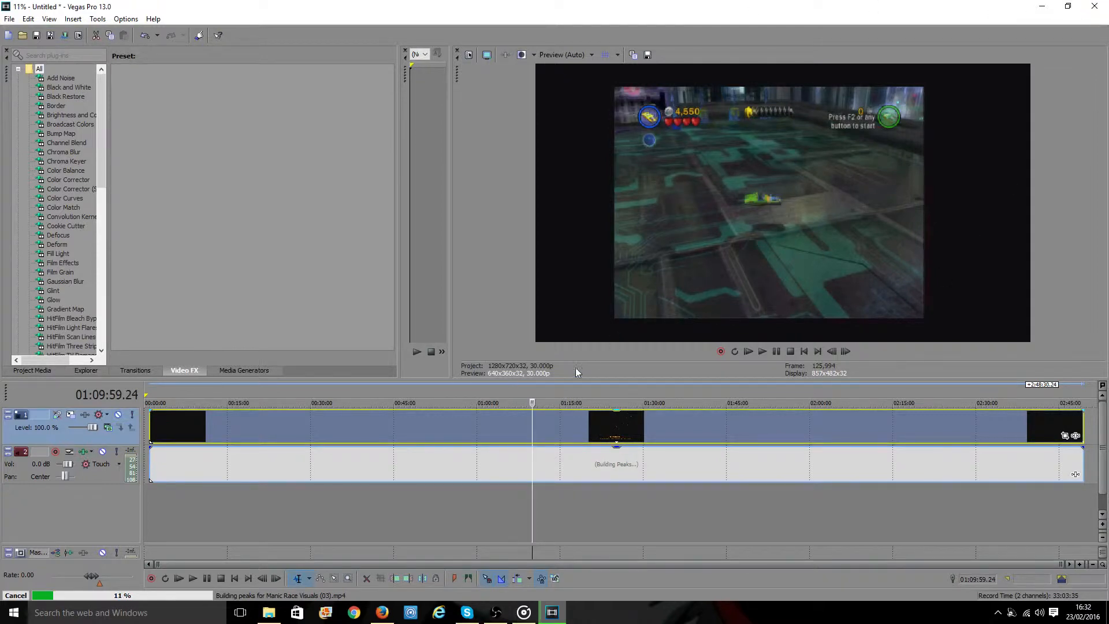
{"action": "left_click", "coordinate": [452, 413]}
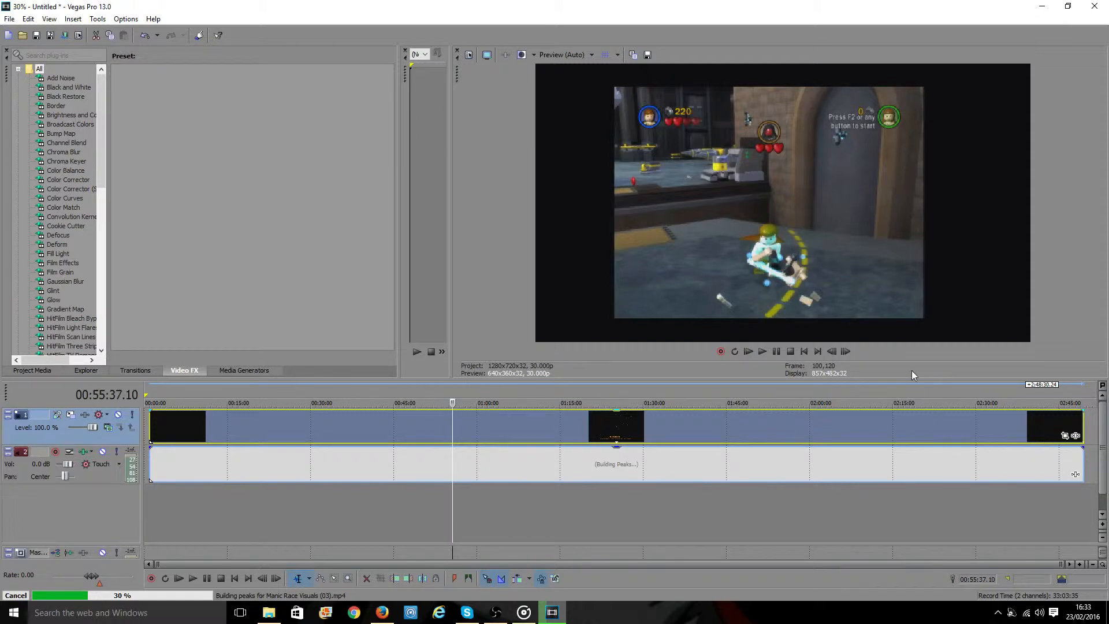
{"action": "left_click", "coordinate": [1066, 437]}
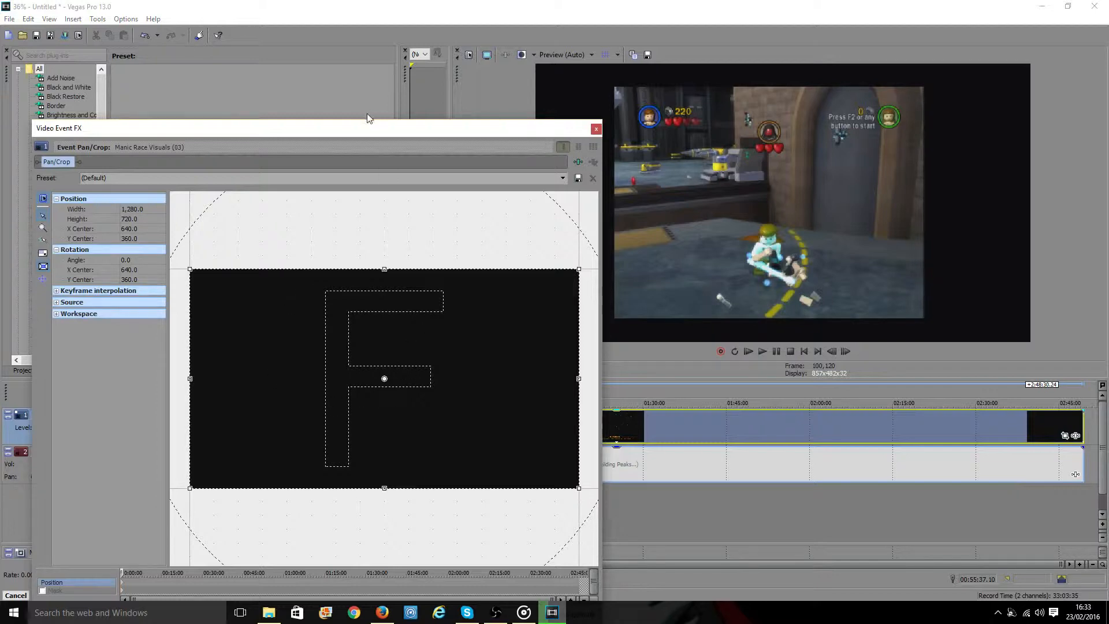
{"action": "left_click_drag", "start_coordinate": [379, 130], "coordinate": [382, 70]}
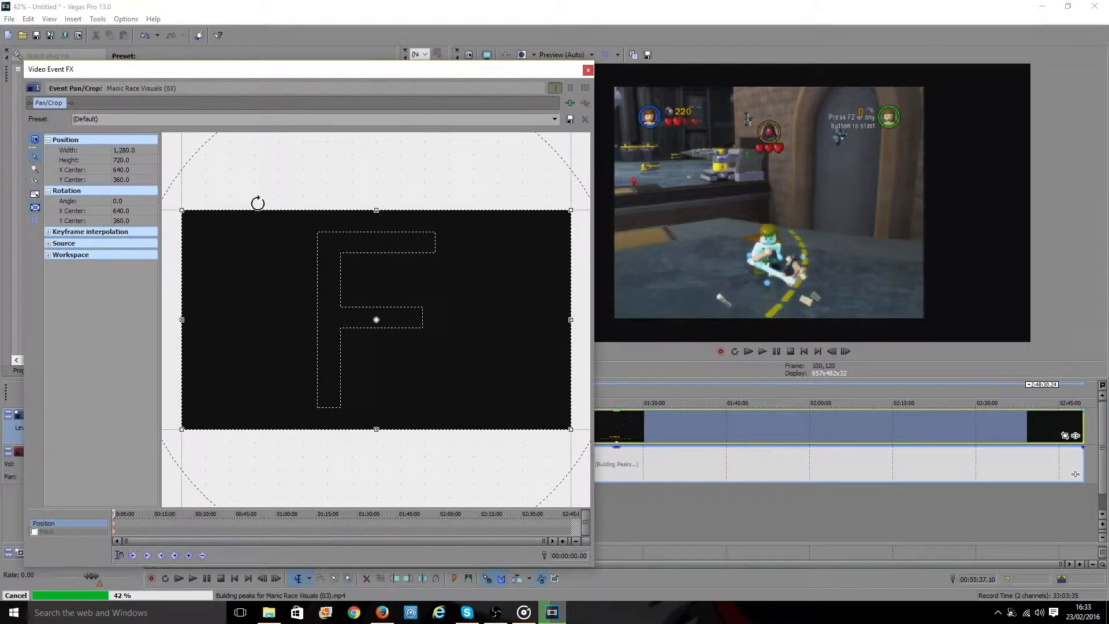
{"action": "scroll", "coordinate": [257, 203], "scroll_direction": "down", "scroll_amount": 3}
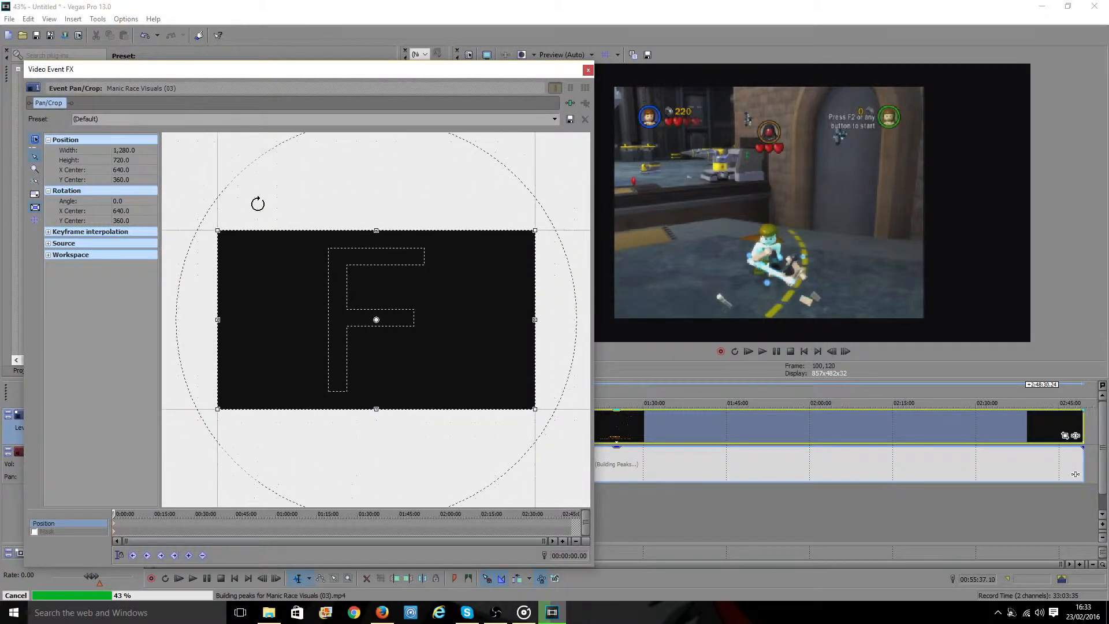
{"action": "scroll", "coordinate": [260, 350], "scroll_direction": "up", "scroll_amount": 1}
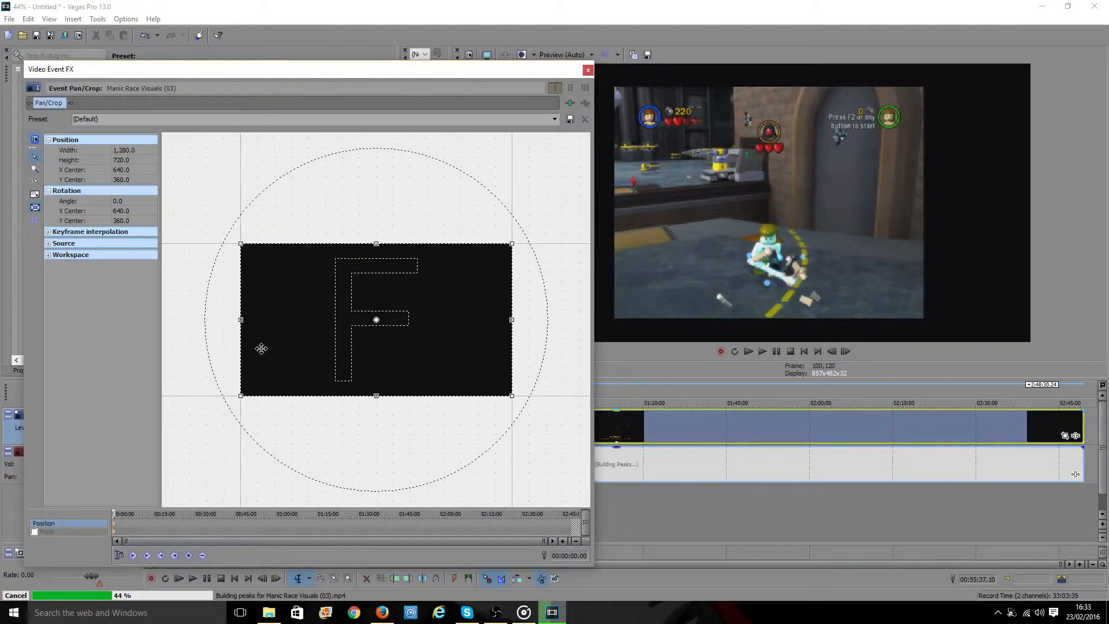
{"action": "scroll", "coordinate": [261, 347], "scroll_direction": "up", "scroll_amount": 3}
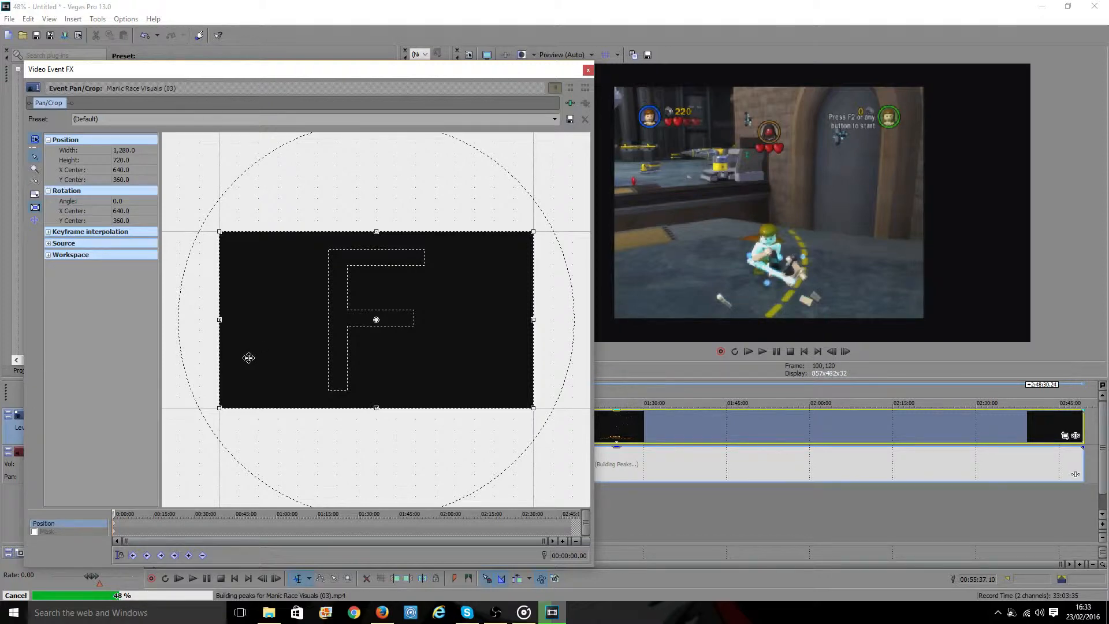
{"action": "left_click", "coordinate": [33, 531]}
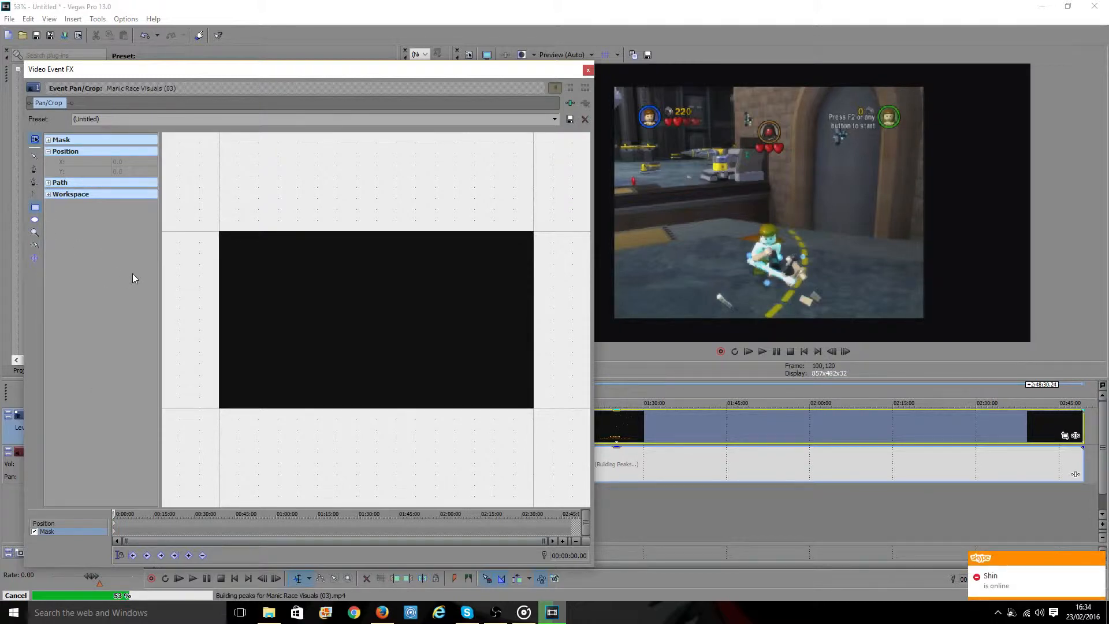
{"action": "left_click", "coordinate": [36, 208]}
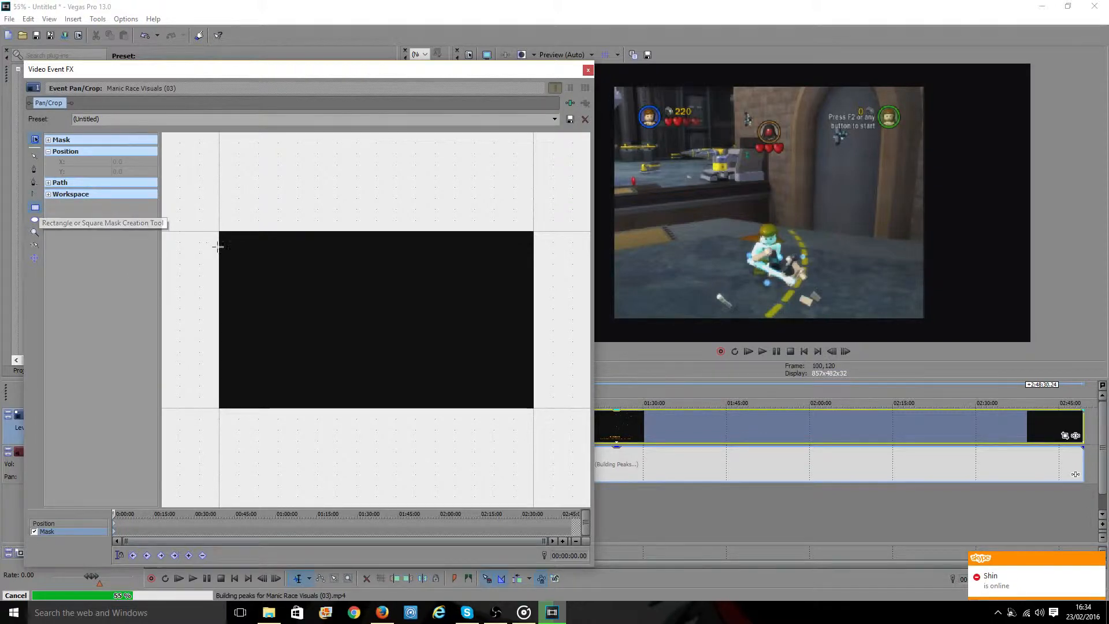
{"action": "left_click_drag", "start_coordinate": [239, 243], "coordinate": [473, 398]}
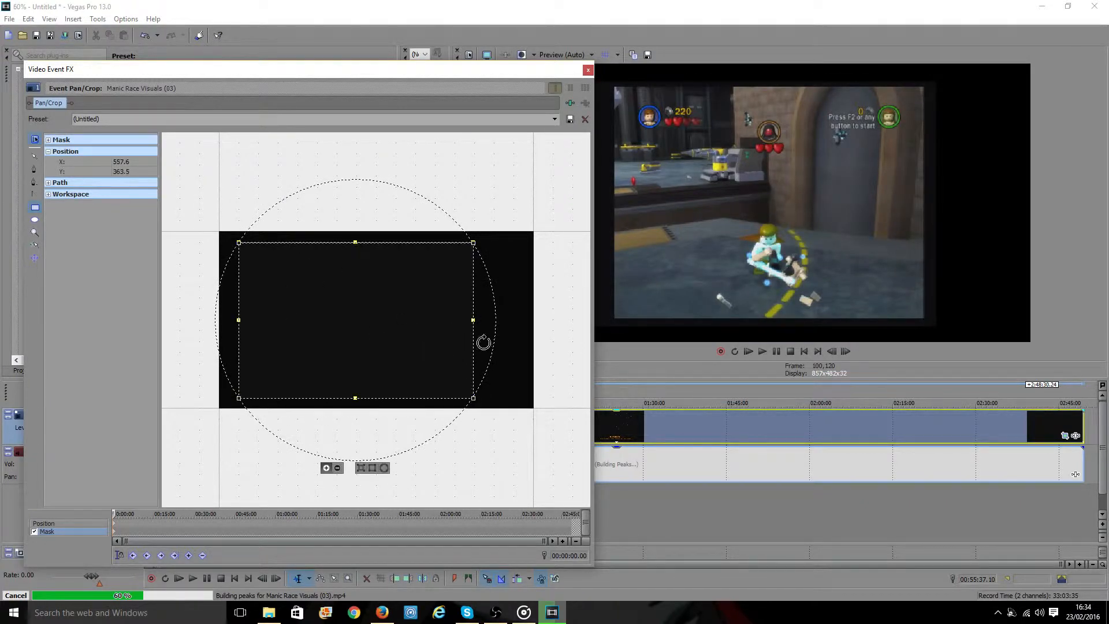
Step: Pull all four edges of the mask inward until its centre is at about X 605, Y 358, and close Event Pan/Crop
{"action": "left_click", "coordinate": [473, 319]}
{"action": "left_click_drag", "start_coordinate": [472, 319], "coordinate": [465, 320]}
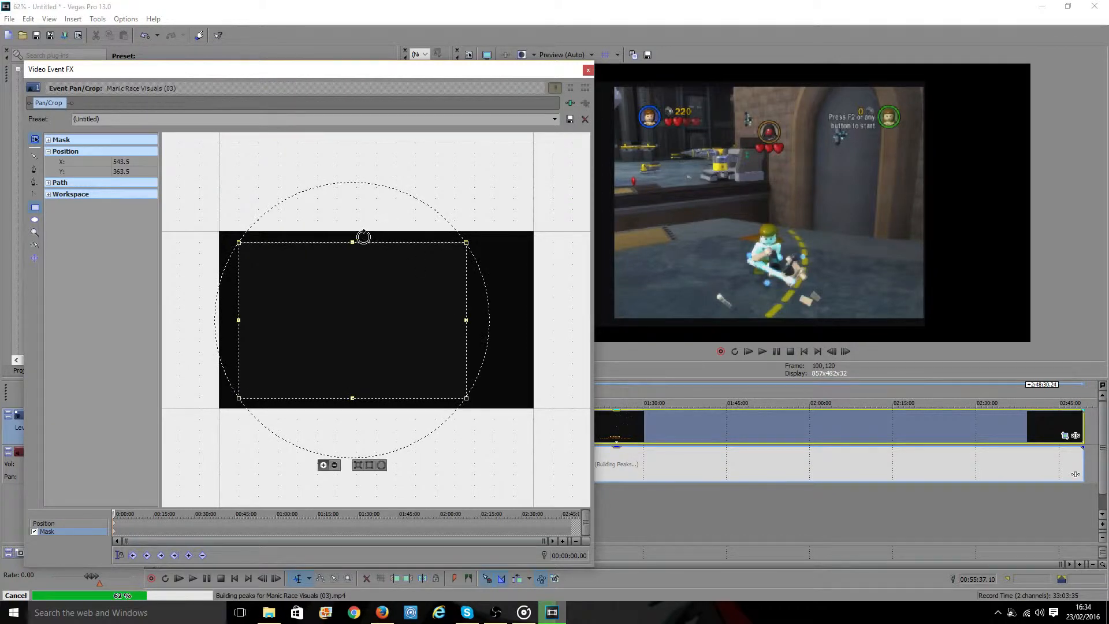
{"action": "left_click_drag", "start_coordinate": [354, 238], "coordinate": [354, 243]}
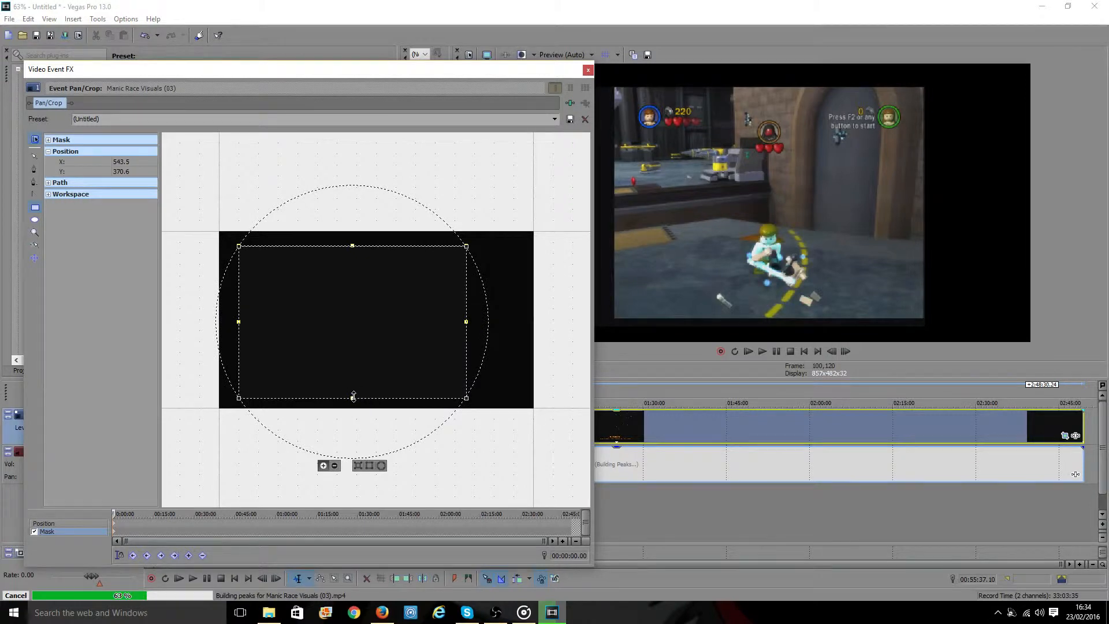
{"action": "left_click_drag", "start_coordinate": [354, 397], "coordinate": [354, 391]}
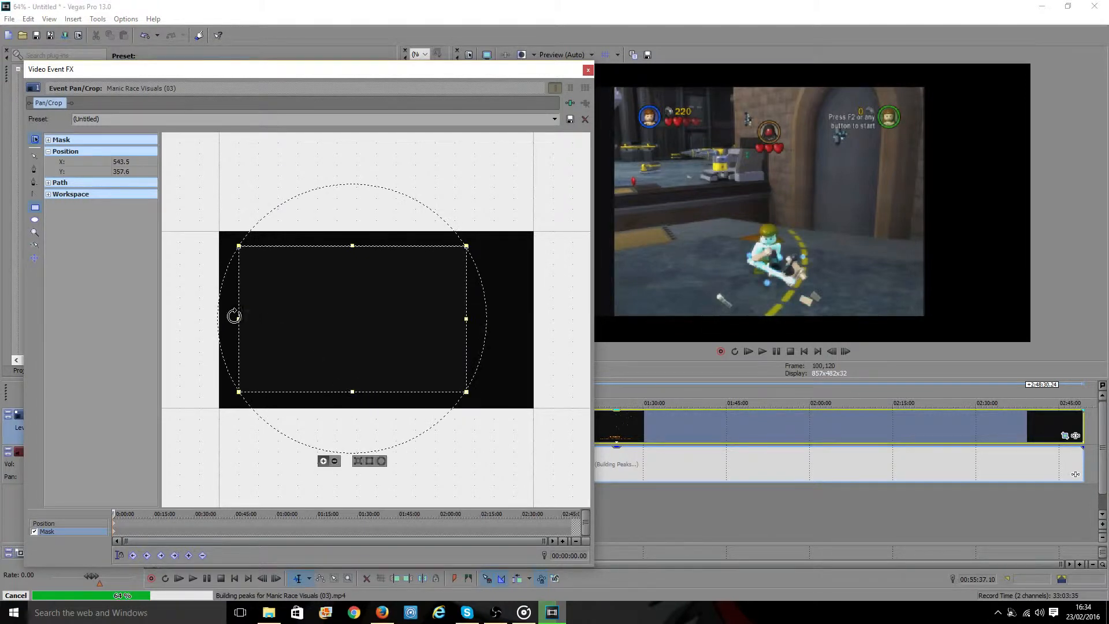
{"action": "left_click_drag", "start_coordinate": [236, 316], "coordinate": [270, 317]}
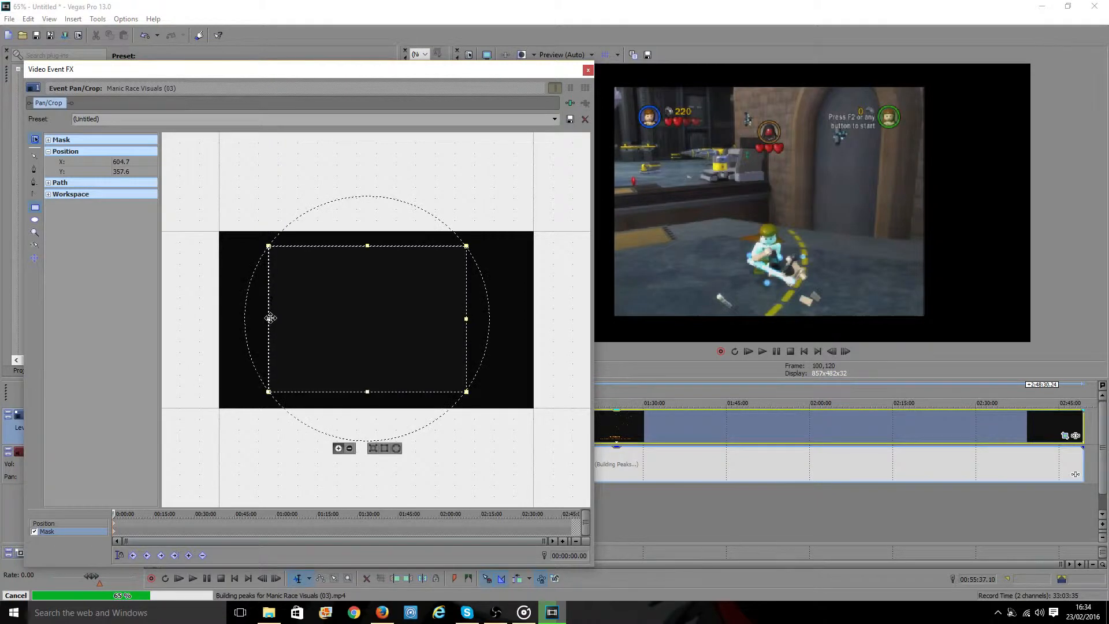
{"action": "left_click", "coordinate": [586, 70]}
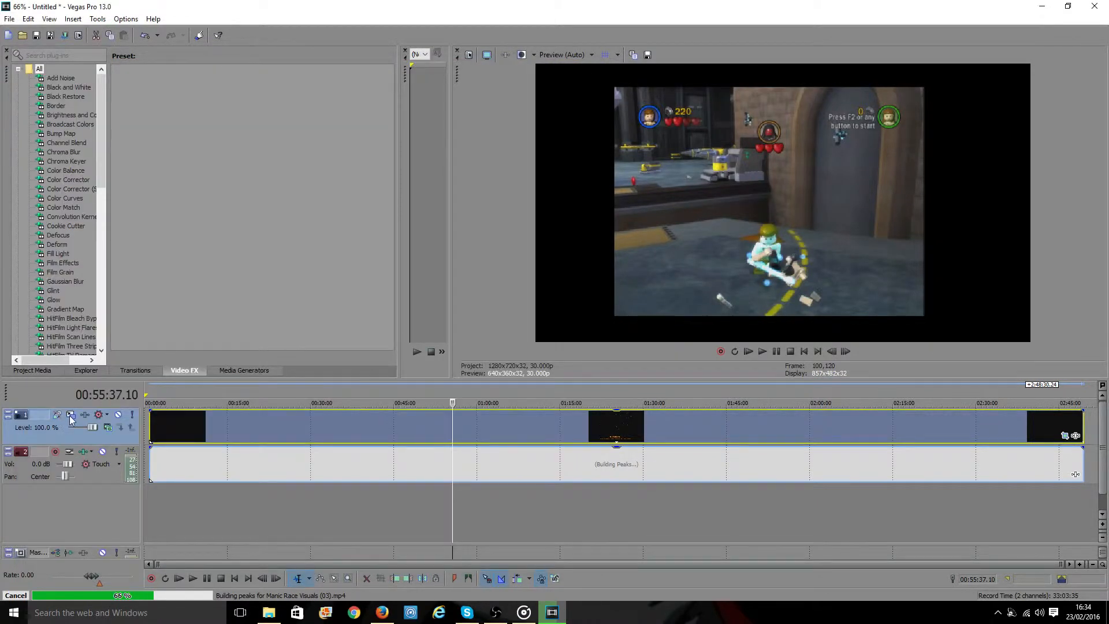
Step: Reposition the video track with Track Motion to about X -135, Y 34, and close the settings
{"action": "left_click", "coordinate": [70, 415]}
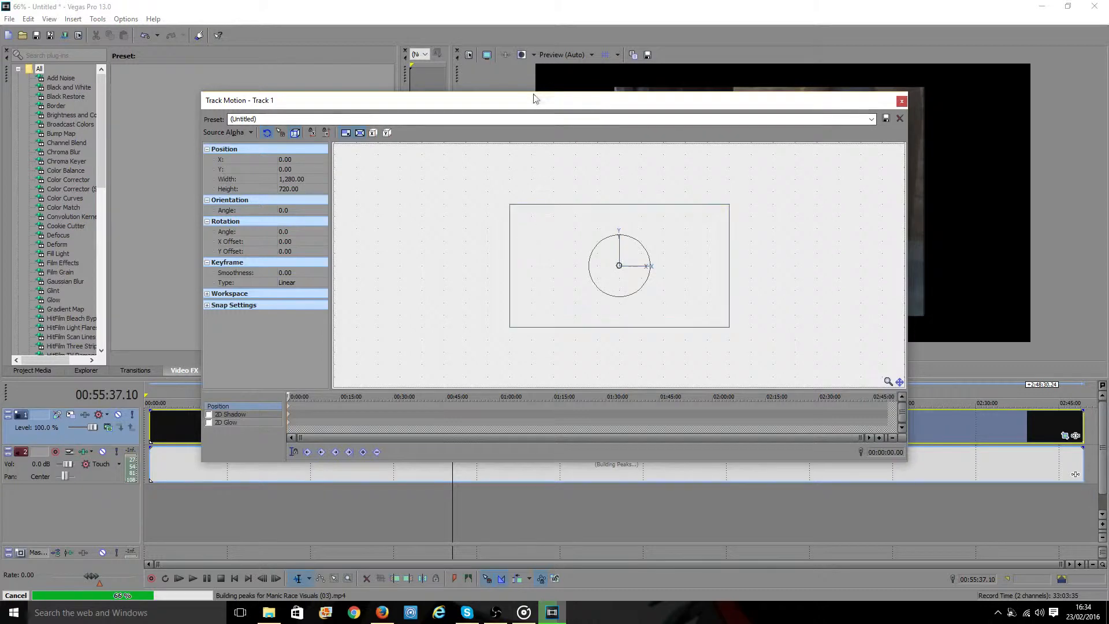
{"action": "left_click_drag", "start_coordinate": [534, 99], "coordinate": [402, 461]}
{"action": "left_click_drag", "start_coordinate": [402, 509], "coordinate": [406, 549]}
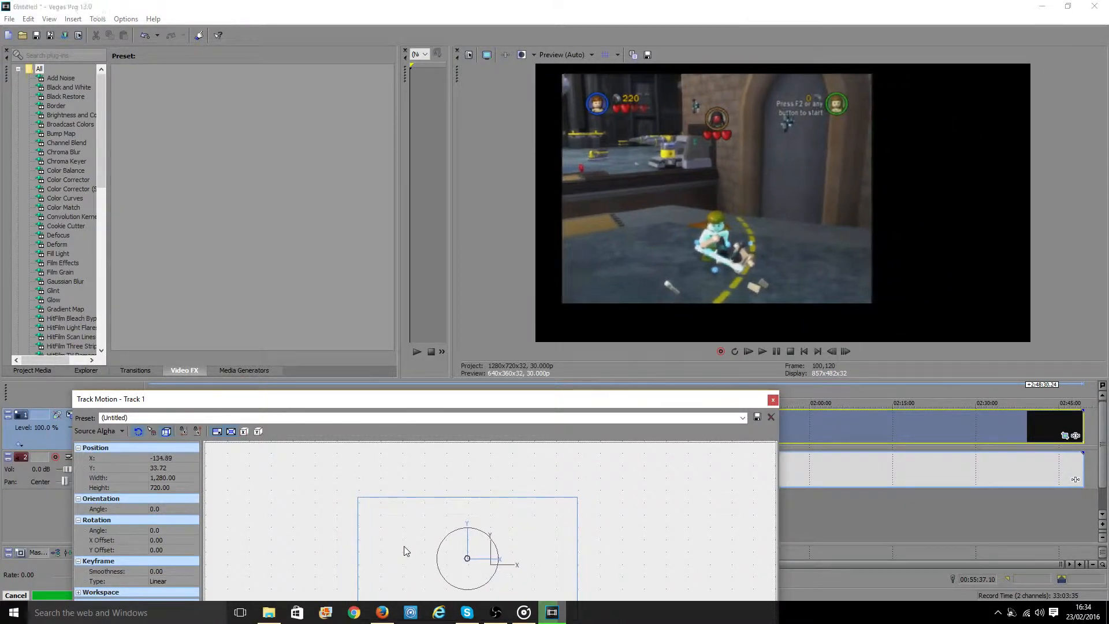
{"action": "left_click", "coordinate": [773, 399]}
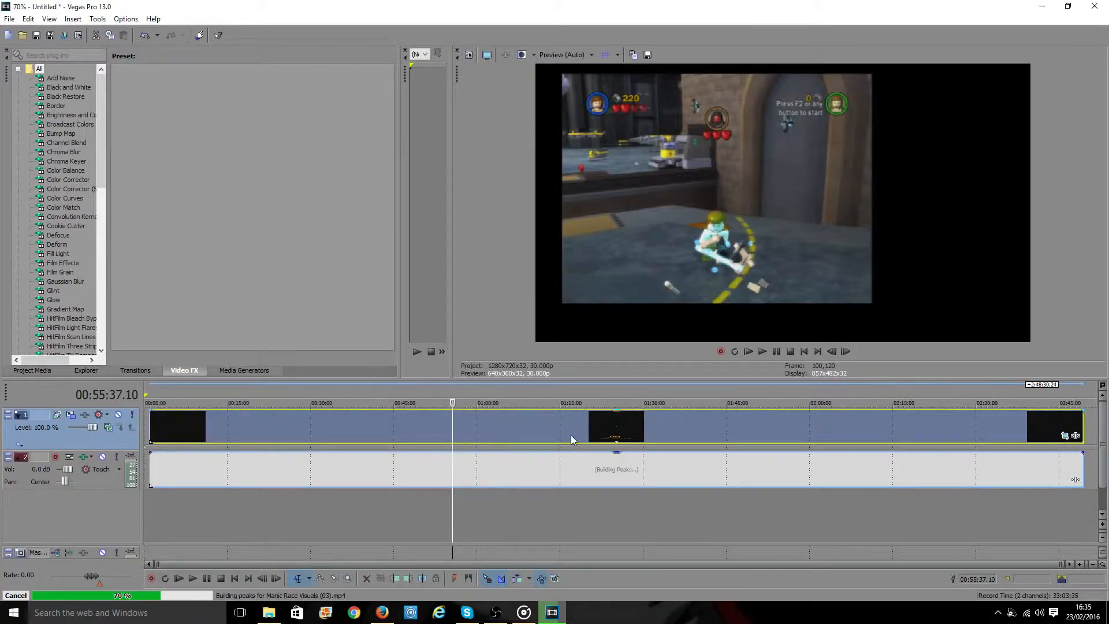
Step: Cancel the audio peak building and delete the Manic Race Visuals (03) clip from the timeline
{"action": "left_click", "coordinate": [17, 595]}
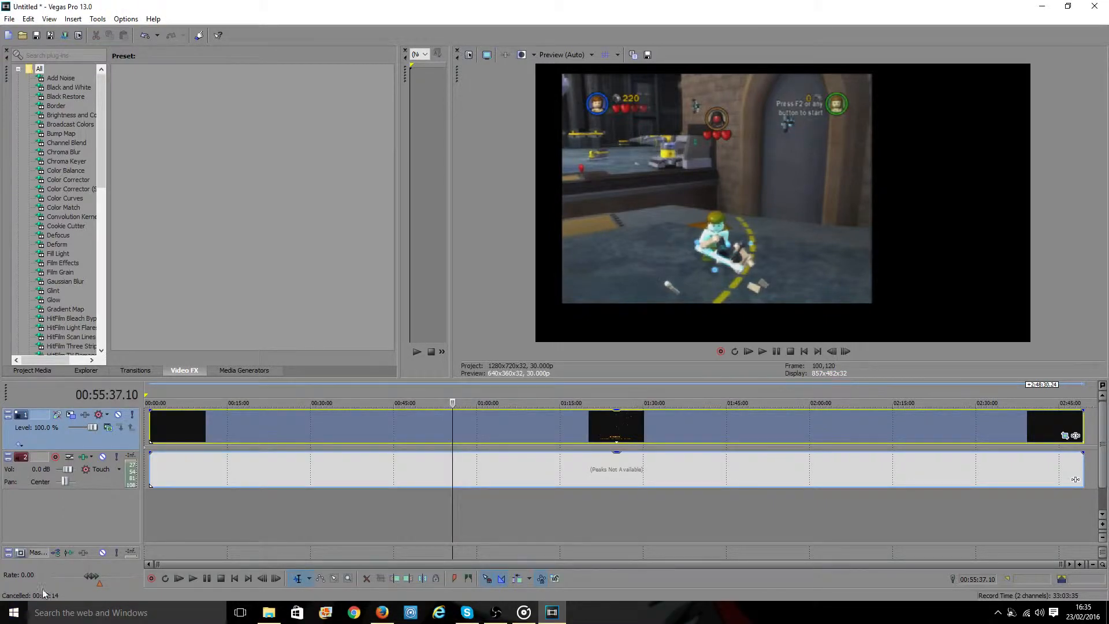
{"action": "left_click", "coordinate": [469, 424]}
{"action": "key", "text": "Delete"}
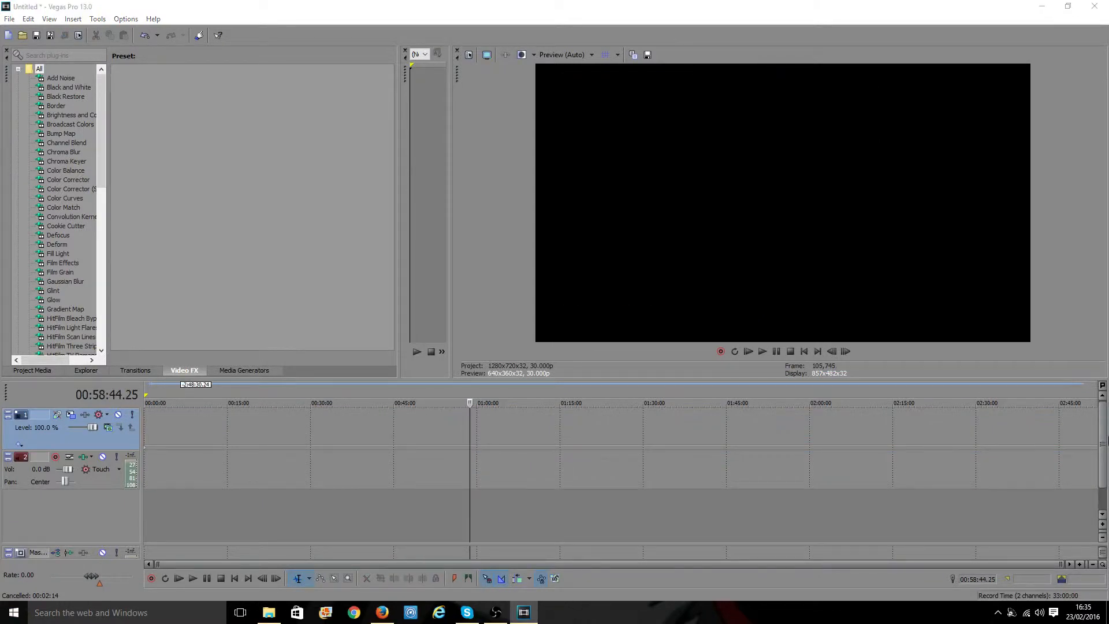
Step: Import the TurboAv video from the Spyro 2 Race folder's Captain Turbo subfolder without matching the project video settings to it
{"action": "key", "text": "ctrl+o"}
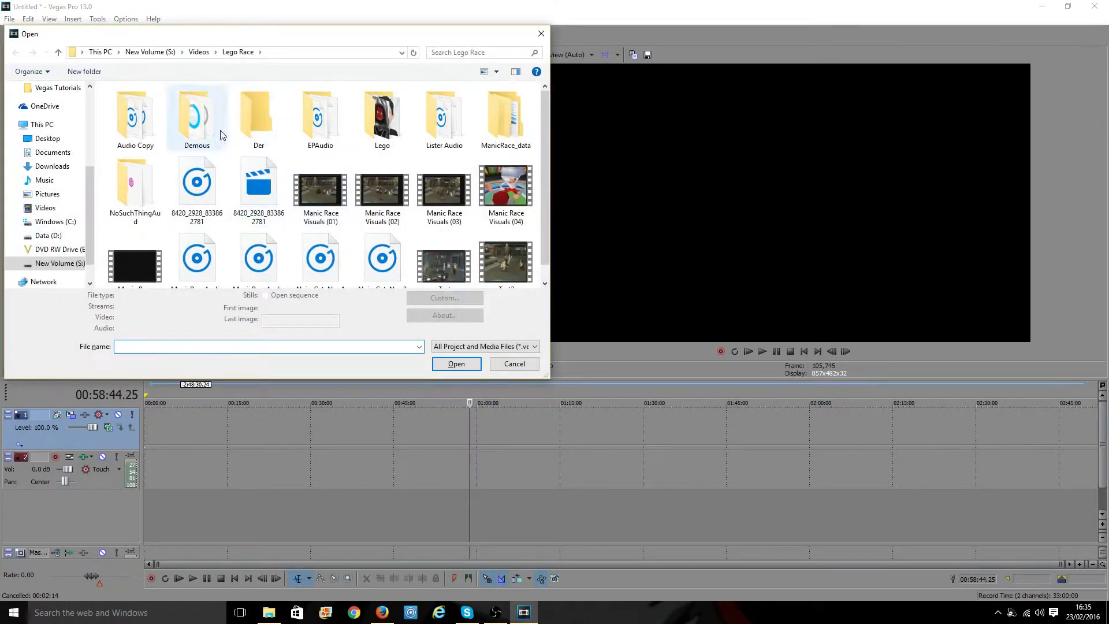
{"action": "double_click", "coordinate": [138, 191]}
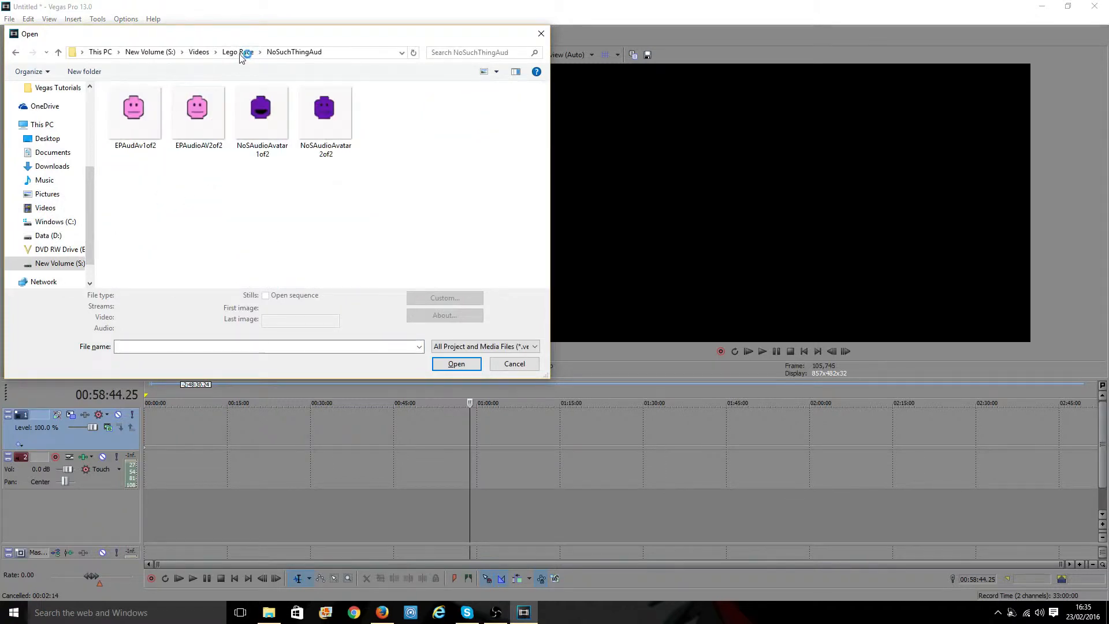
{"action": "left_click", "coordinate": [199, 51]}
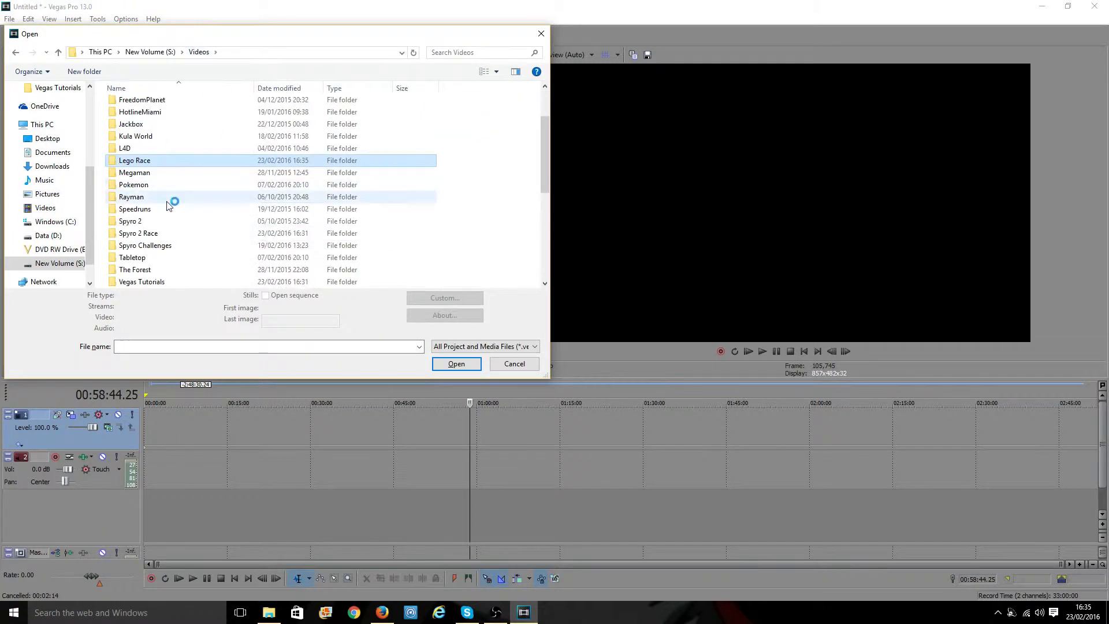
{"action": "double_click", "coordinate": [139, 233]}
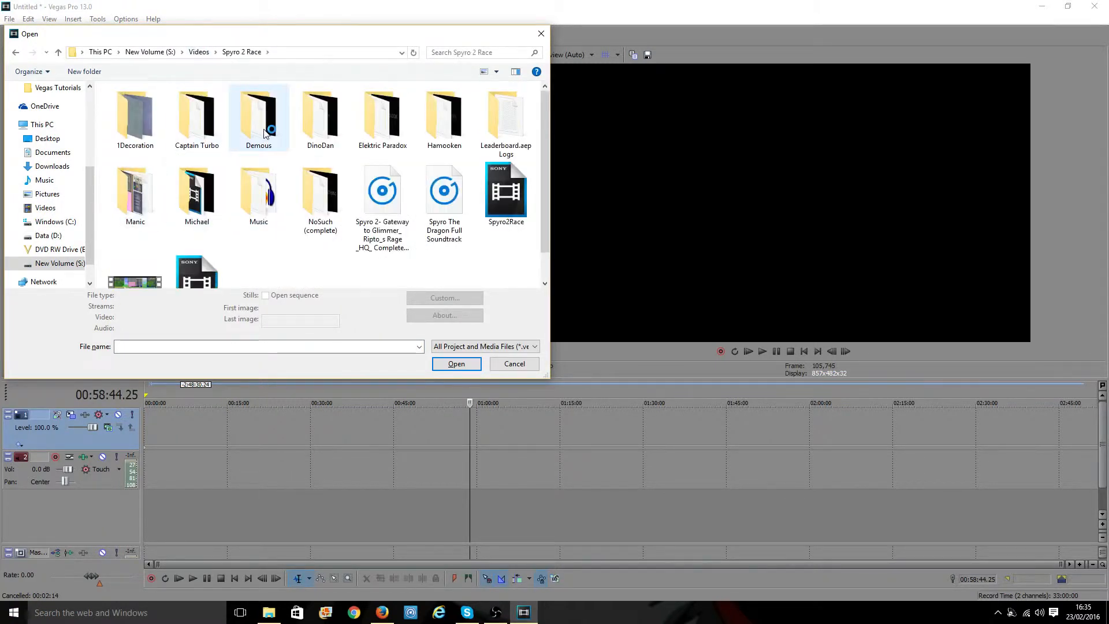
{"action": "scroll", "coordinate": [280, 167], "scroll_direction": "down", "scroll_amount": 1}
{"action": "scroll", "coordinate": [281, 168], "scroll_direction": "up", "scroll_amount": 1}
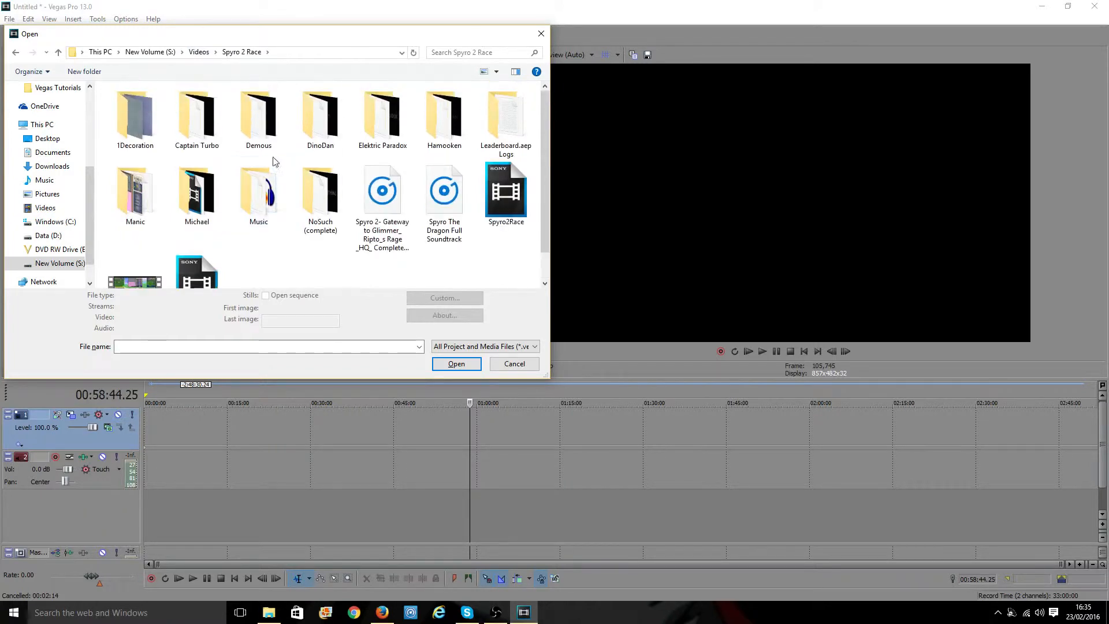
{"action": "double_click", "coordinate": [207, 136]}
{"action": "left_click", "coordinate": [461, 137]}
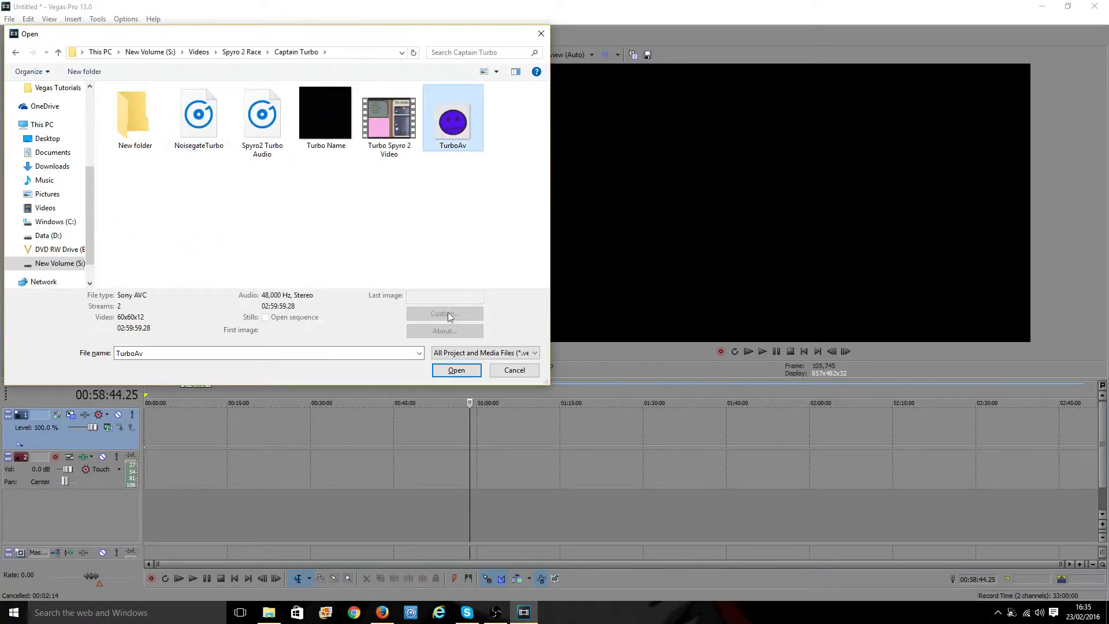
{"action": "left_click", "coordinate": [456, 364]}
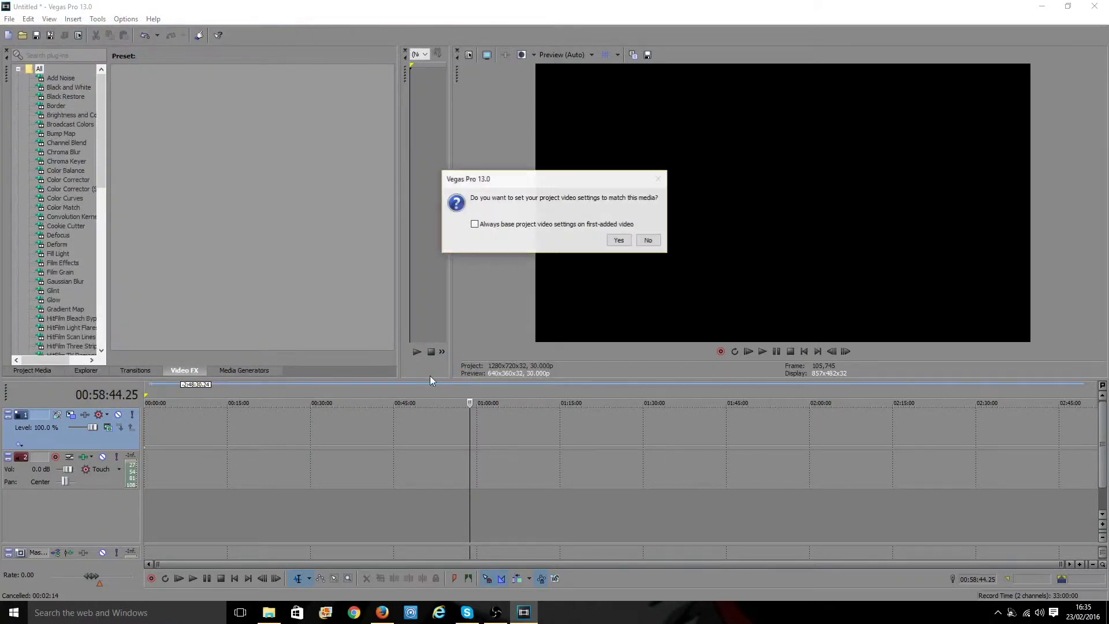
{"action": "left_click", "coordinate": [646, 241]}
Step: Move the TurboAv clip to the start of the timeline and enable masking in its Event Pan/Crop
{"action": "left_click_drag", "start_coordinate": [585, 437], "coordinate": [254, 441]}
{"action": "left_click", "coordinate": [277, 429]}
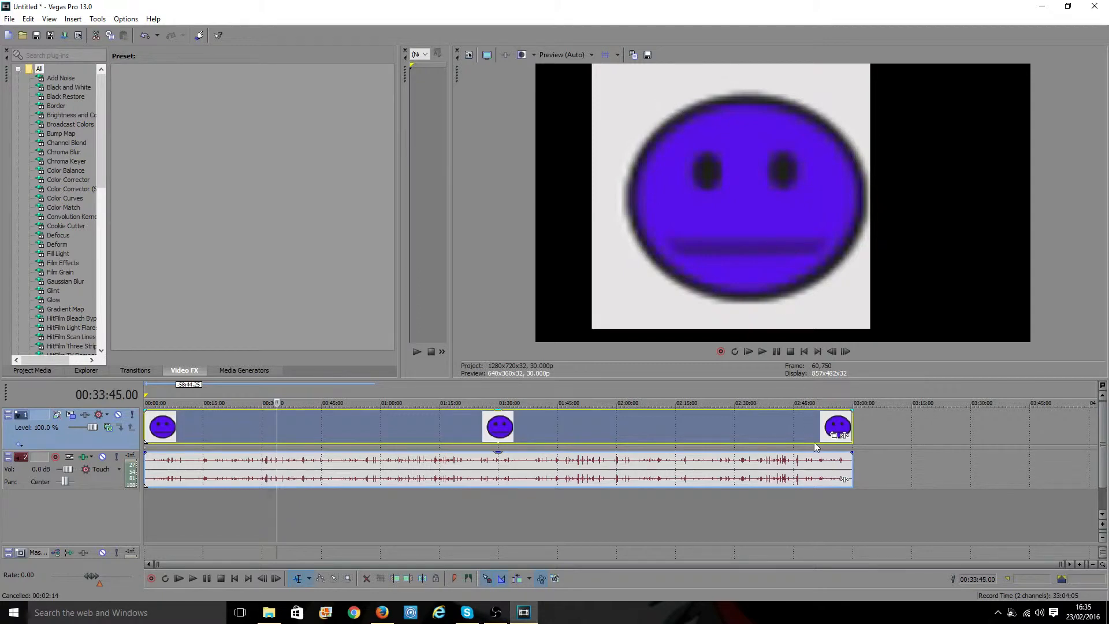
{"action": "left_click", "coordinate": [833, 436]}
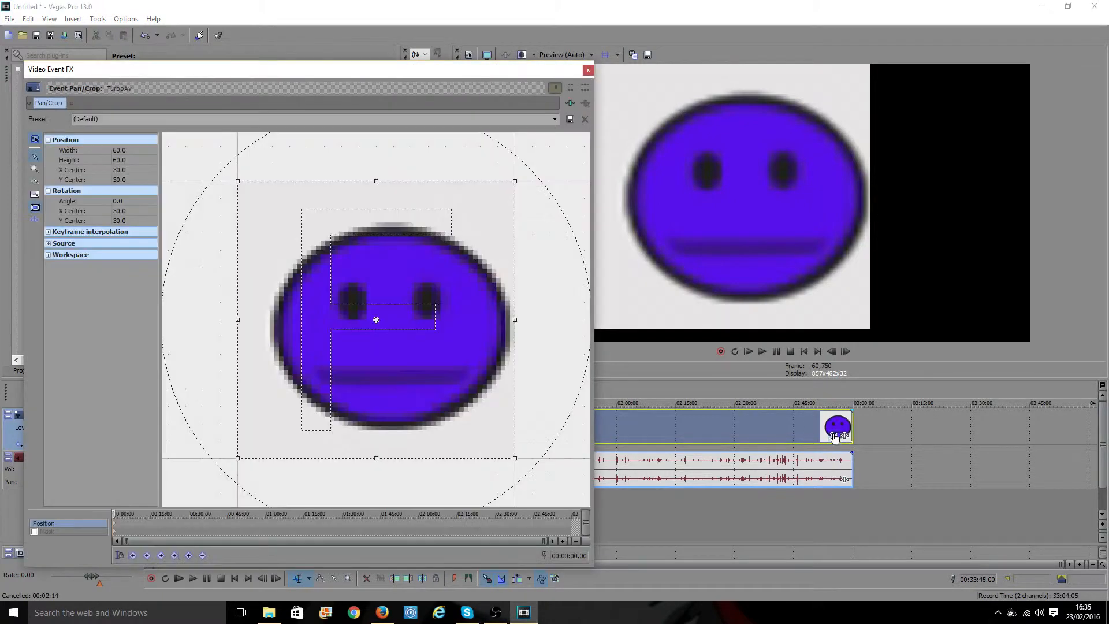
{"action": "left_click", "coordinate": [34, 532]}
{"action": "left_click_drag", "start_coordinate": [256, 218], "coordinate": [507, 437]}
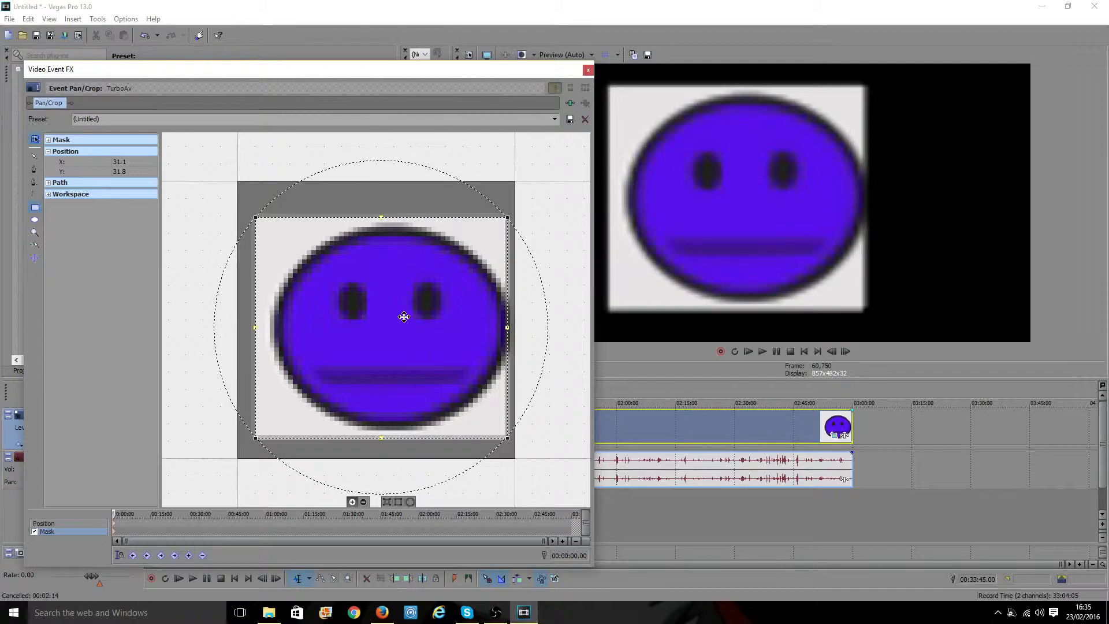
{"action": "right_click", "coordinate": [404, 317]}
{"action": "left_click", "coordinate": [428, 328]}
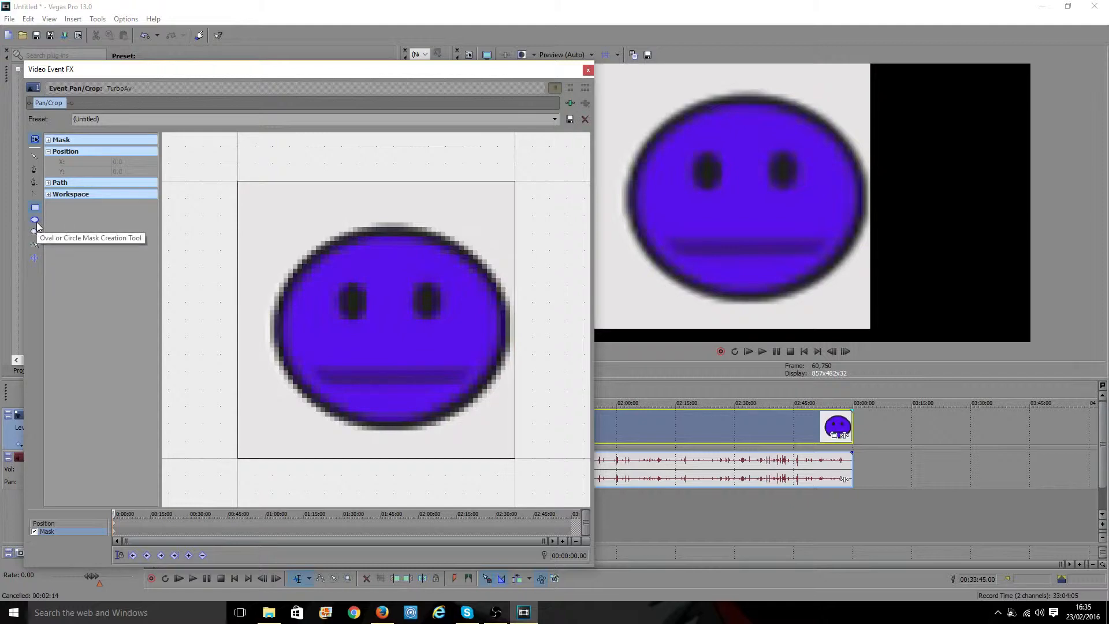
Step: Draw an oval mask around the purple face and pull its edges in until its centre is at about X 33.0, Y 32.2
{"action": "left_click", "coordinate": [36, 223]}
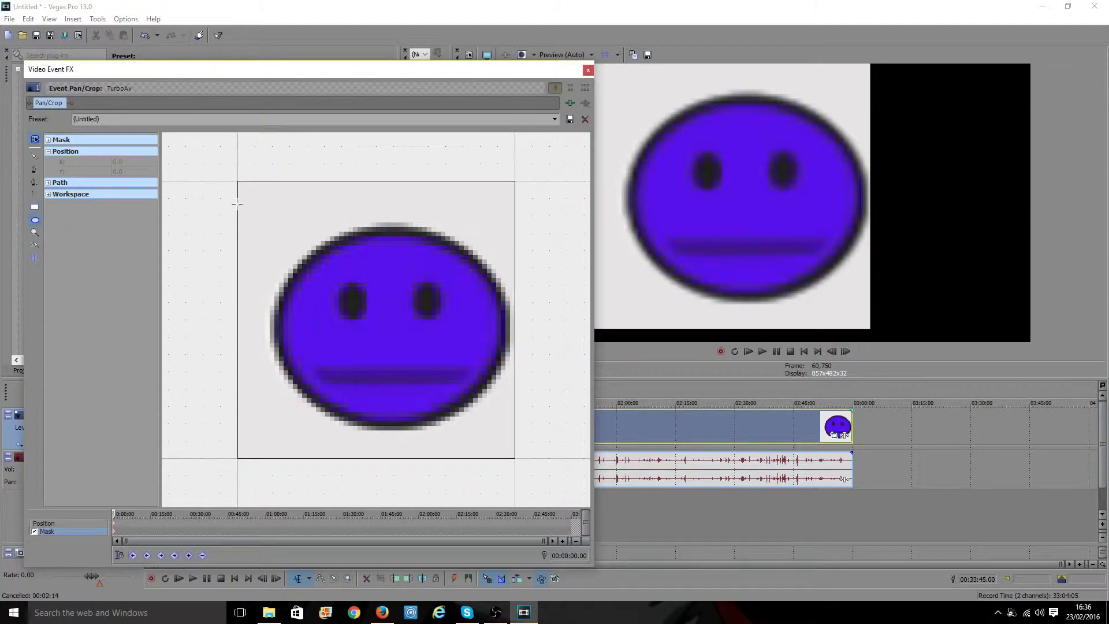
{"action": "left_click_drag", "start_coordinate": [237, 203], "coordinate": [550, 457]}
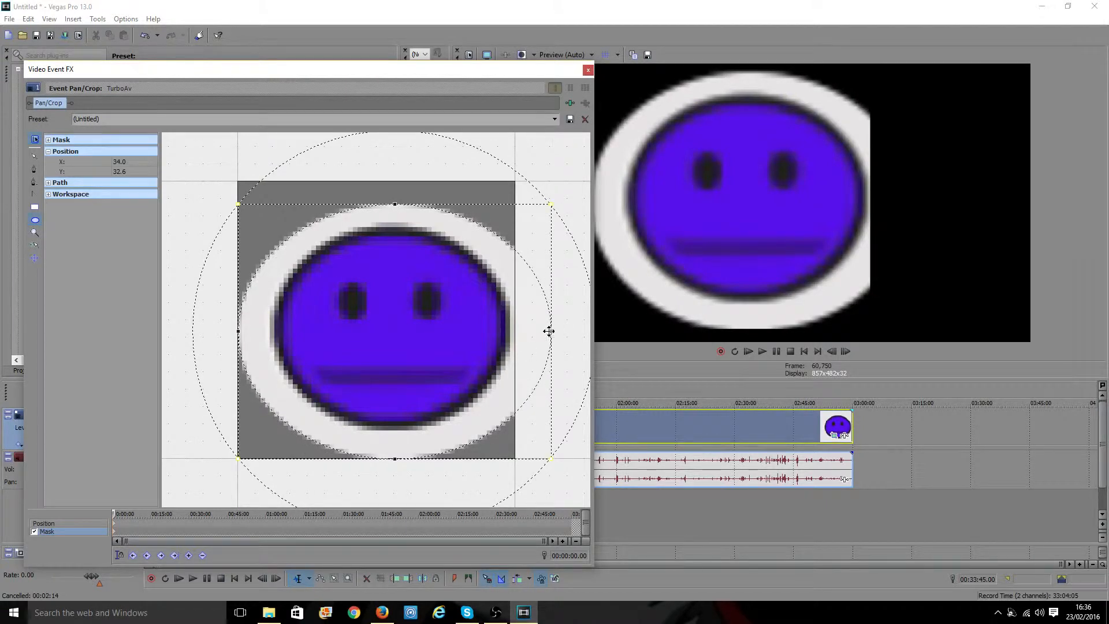
{"action": "left_click_drag", "start_coordinate": [551, 329], "coordinate": [508, 331]}
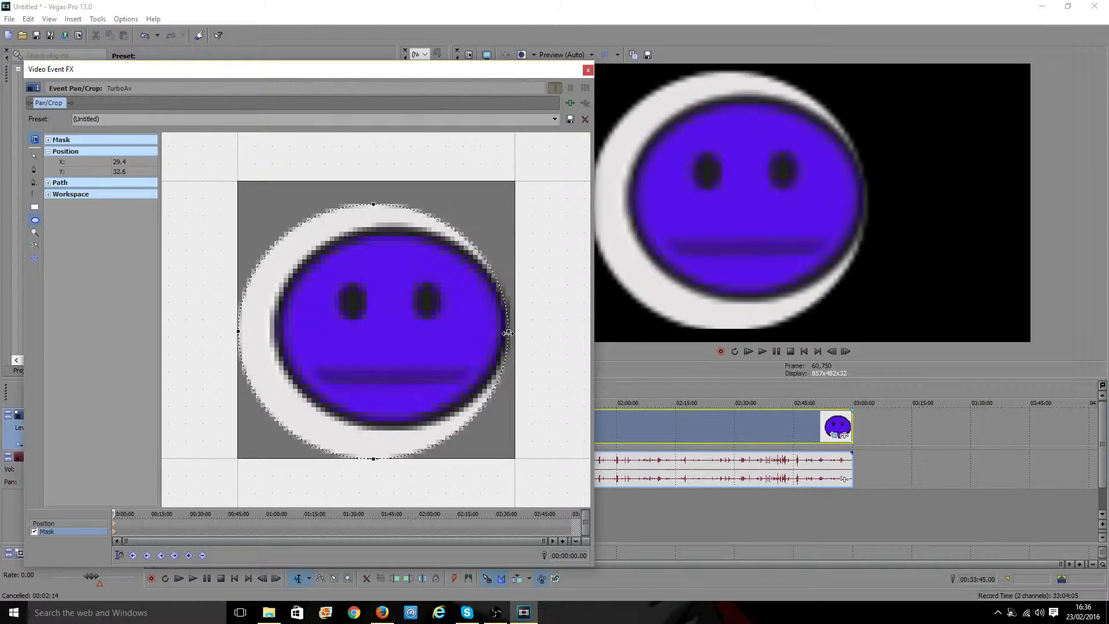
{"action": "left_click_drag", "start_coordinate": [375, 459], "coordinate": [374, 430]}
{"action": "left_click_drag", "start_coordinate": [238, 317], "coordinate": [274, 317]}
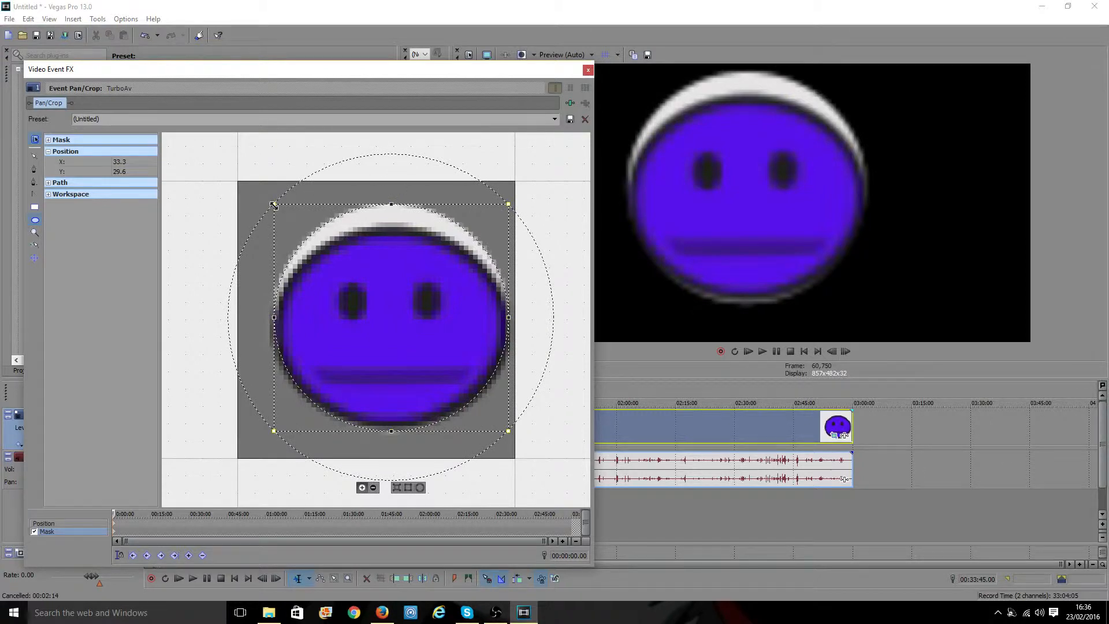
{"action": "left_click_drag", "start_coordinate": [274, 205], "coordinate": [272, 229]}
{"action": "left_click", "coordinate": [272, 229]}
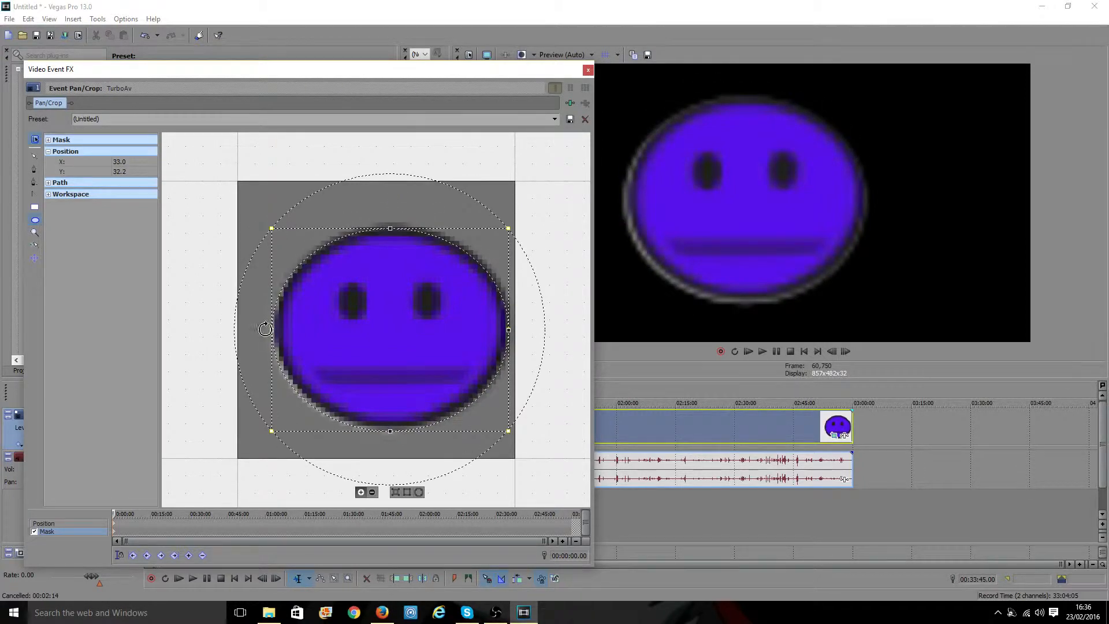
Step: Fine-tune the oval mask's edges inward to trim the remaining light fringe around the face, and close Event Pan/Crop
{"action": "left_click_drag", "start_coordinate": [271, 330], "coordinate": [273, 330]}
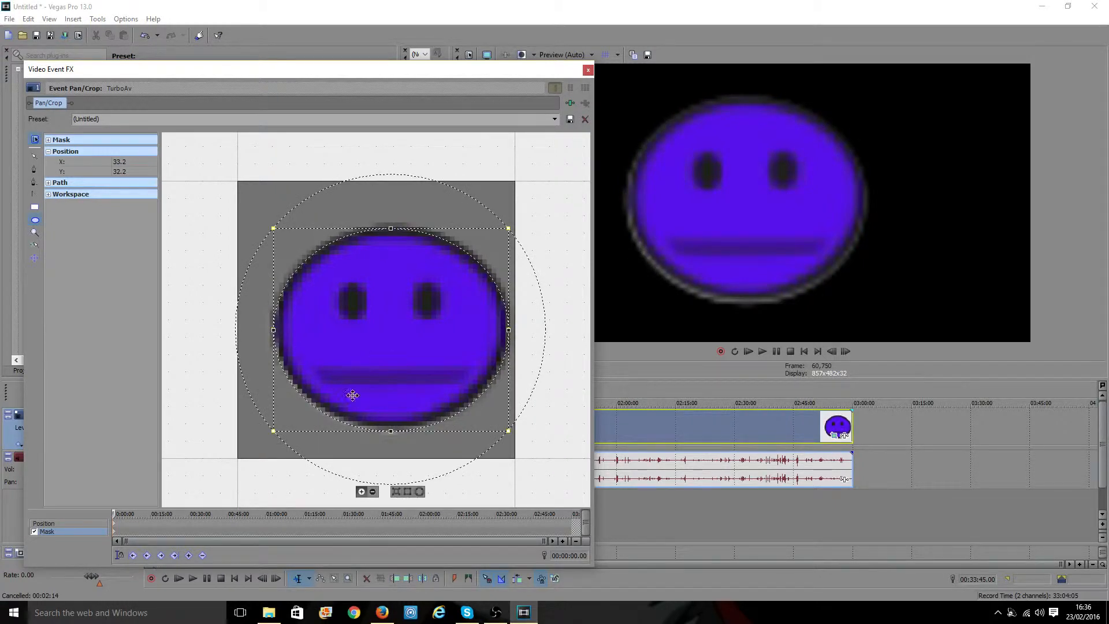
{"action": "left_click_drag", "start_coordinate": [391, 432], "coordinate": [392, 428]}
{"action": "left_click_drag", "start_coordinate": [273, 328], "coordinate": [276, 327]}
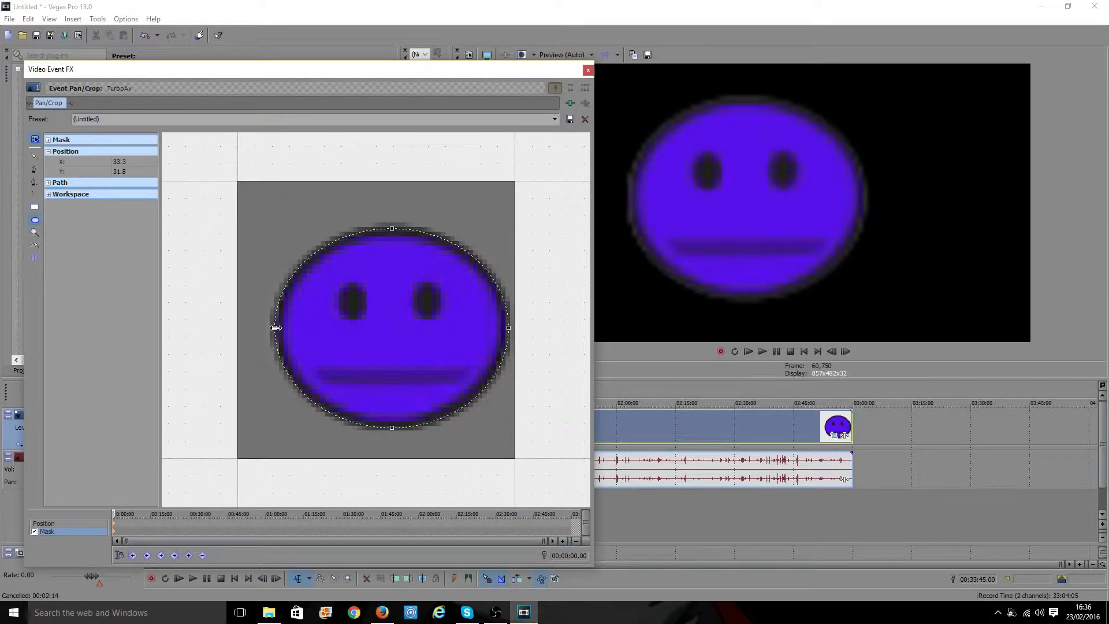
{"action": "left_click", "coordinate": [276, 327]}
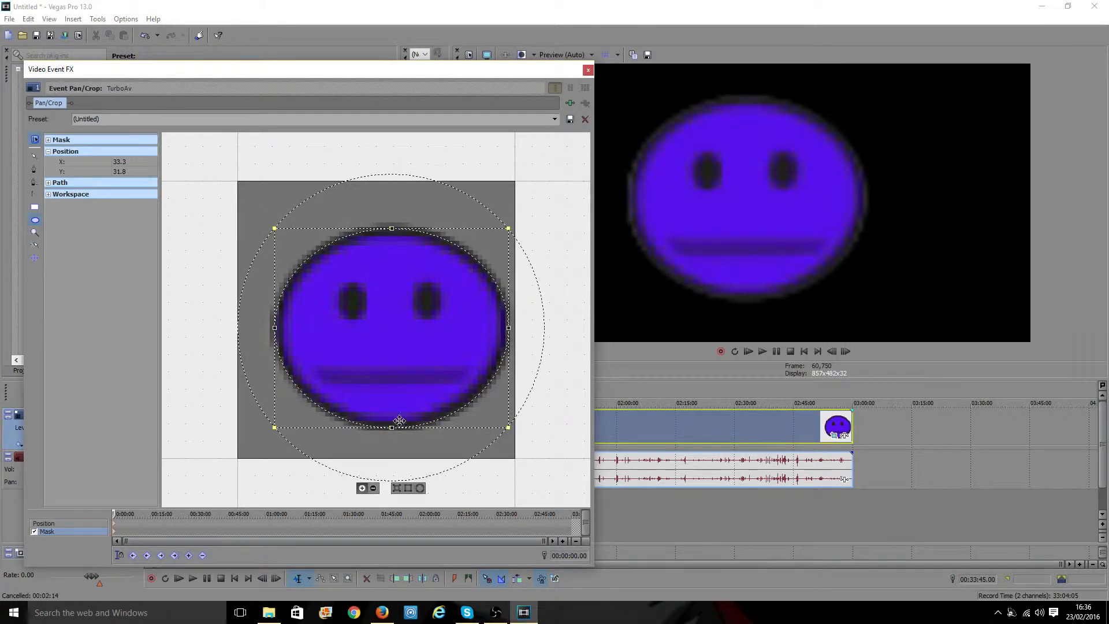
{"action": "left_click_drag", "start_coordinate": [274, 327], "coordinate": [276, 327]}
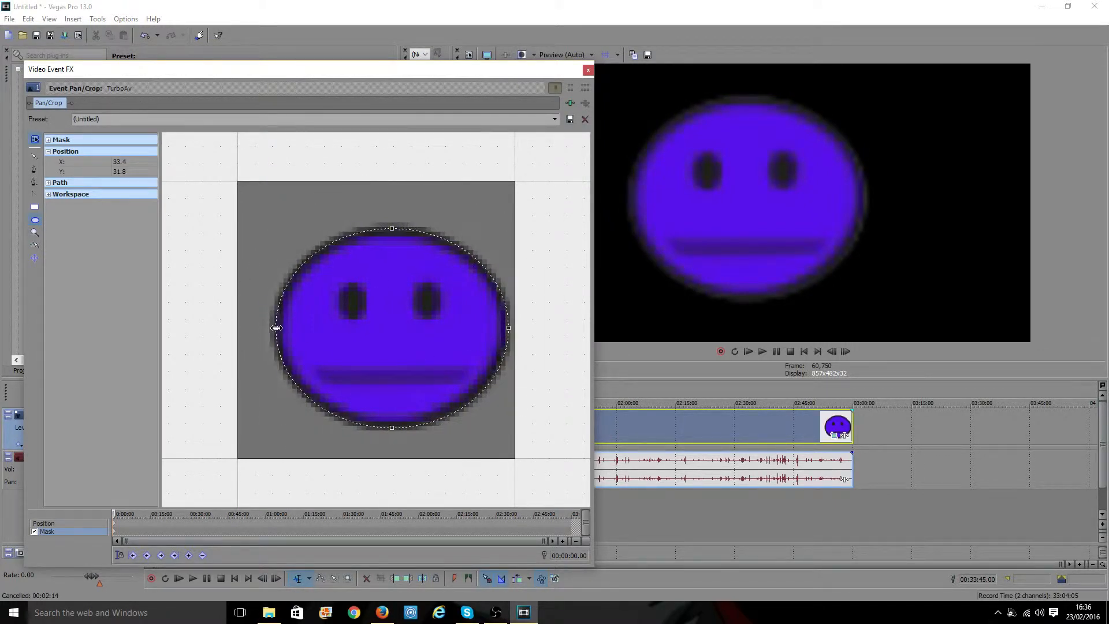
{"action": "left_click", "coordinate": [276, 327]}
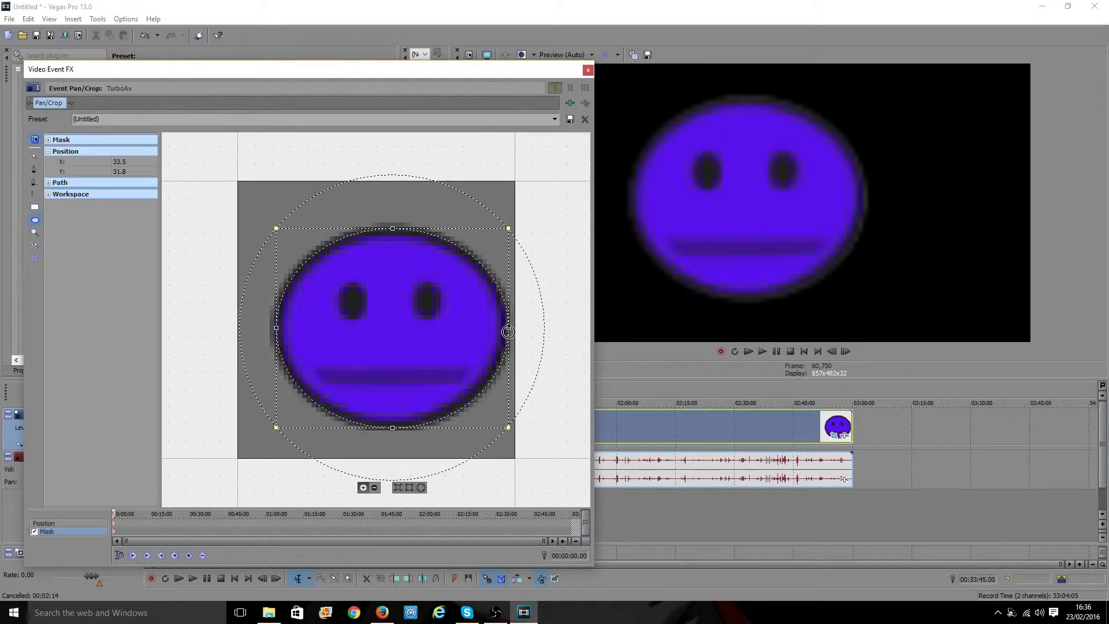
{"action": "left_click_drag", "start_coordinate": [508, 328], "coordinate": [506, 328]}
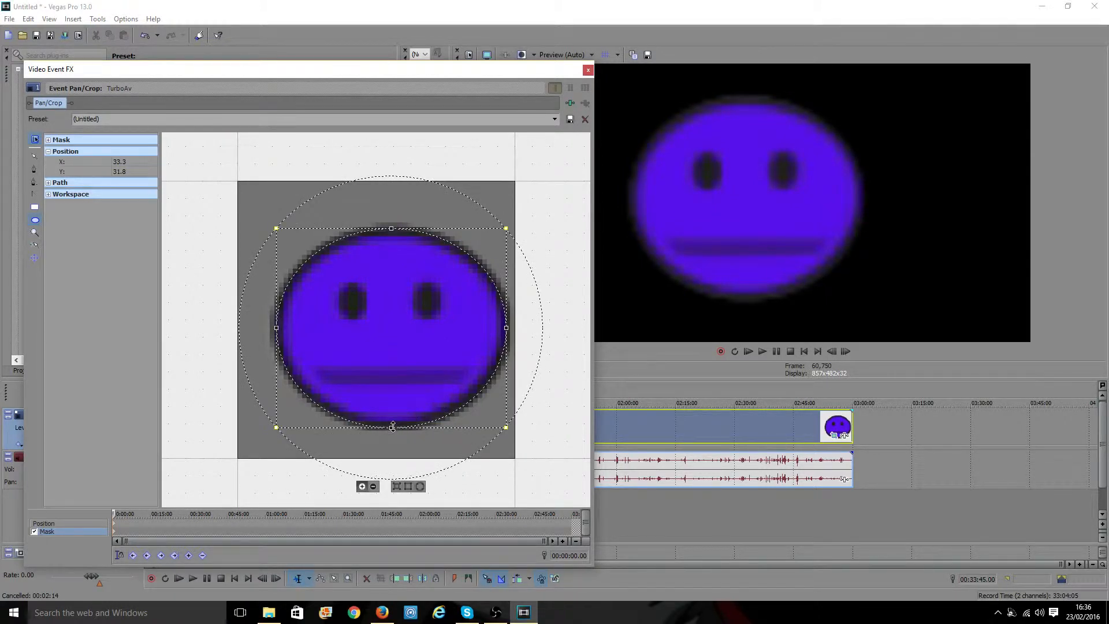
{"action": "left_click_drag", "start_coordinate": [391, 428], "coordinate": [391, 427]}
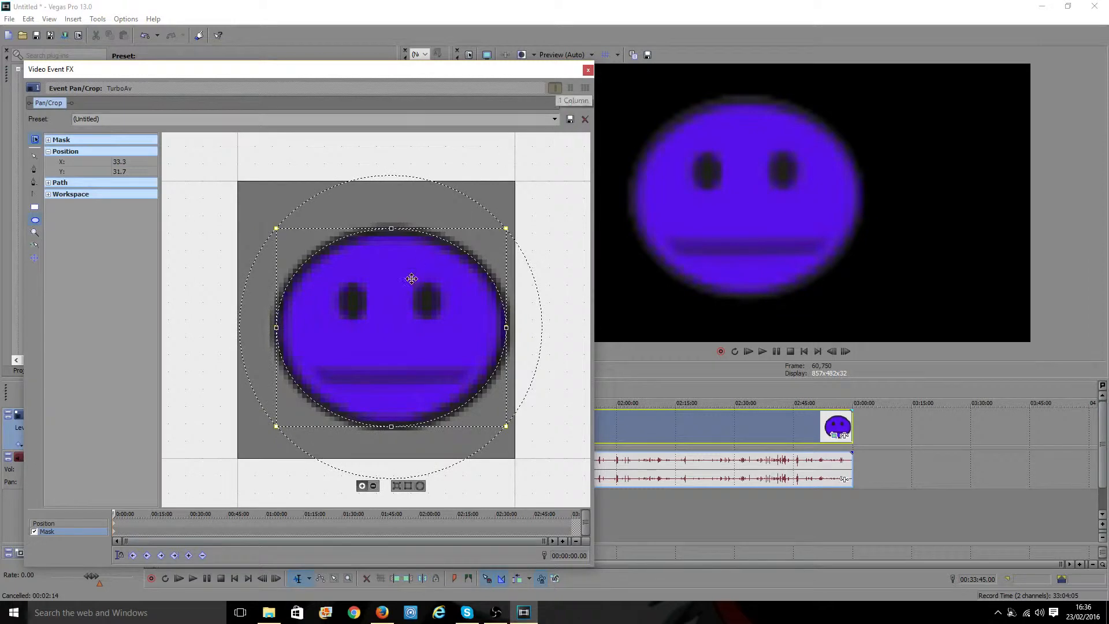
{"action": "left_click_drag", "start_coordinate": [391, 228], "coordinate": [391, 230]}
{"action": "left_click", "coordinate": [588, 72]}
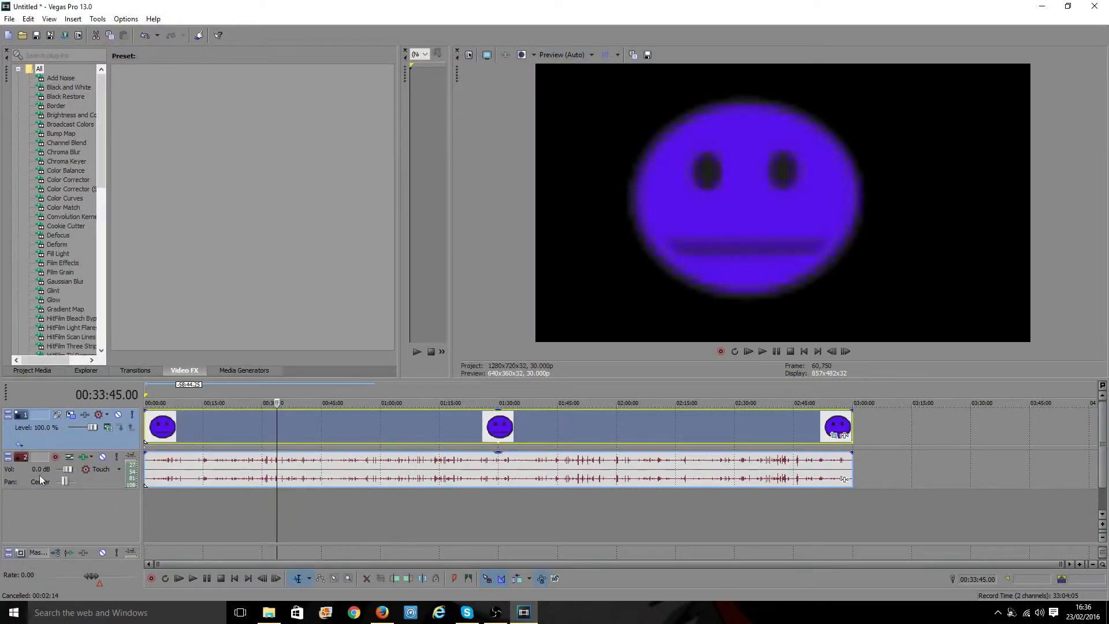
Step: Insert a new video track and move it below the avatar's audio track
{"action": "right_click", "coordinate": [73, 433]}
{"action": "left_click", "coordinate": [123, 276]}
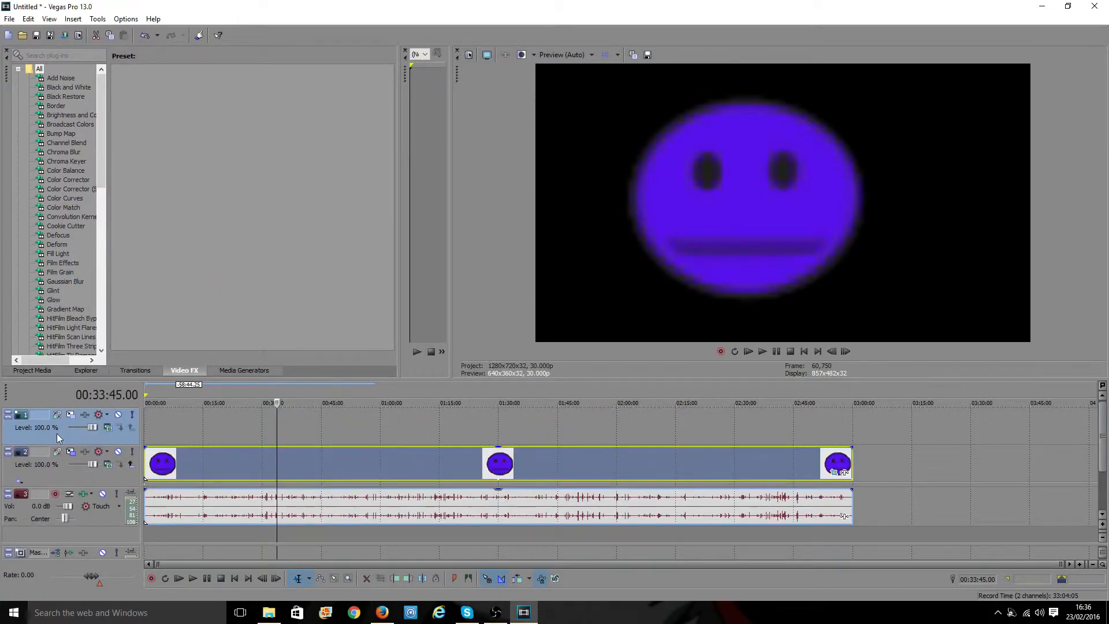
{"action": "left_click_drag", "start_coordinate": [59, 439], "coordinate": [98, 532]}
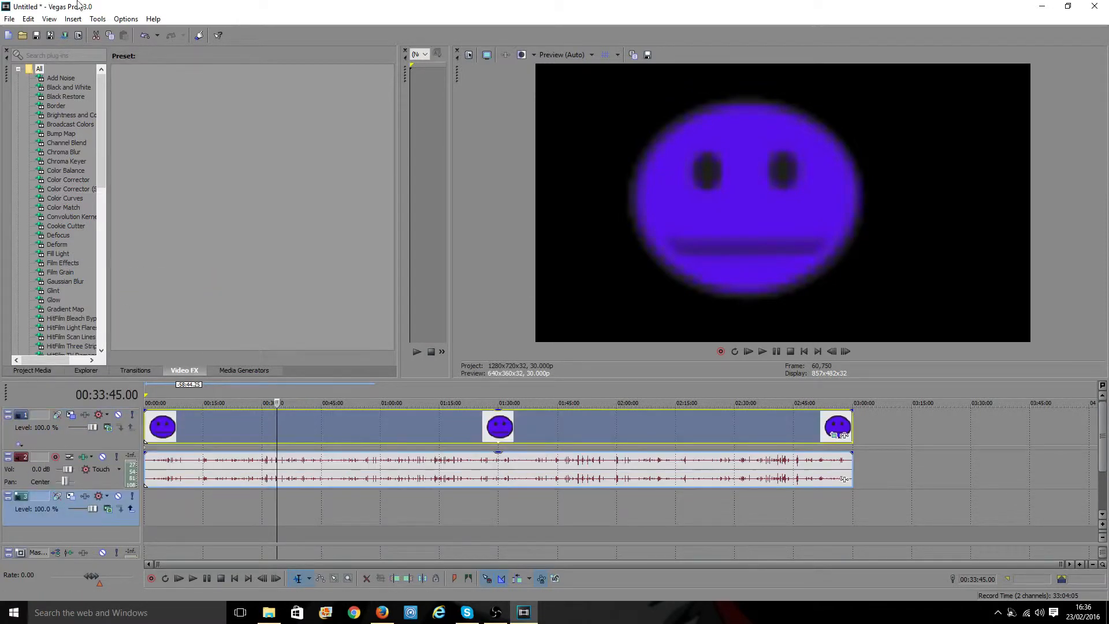
Step: Import Turbo Spyro 2 Video onto the new video track and move the clip to the start of the timeline
{"action": "key", "text": "ctrl+o"}
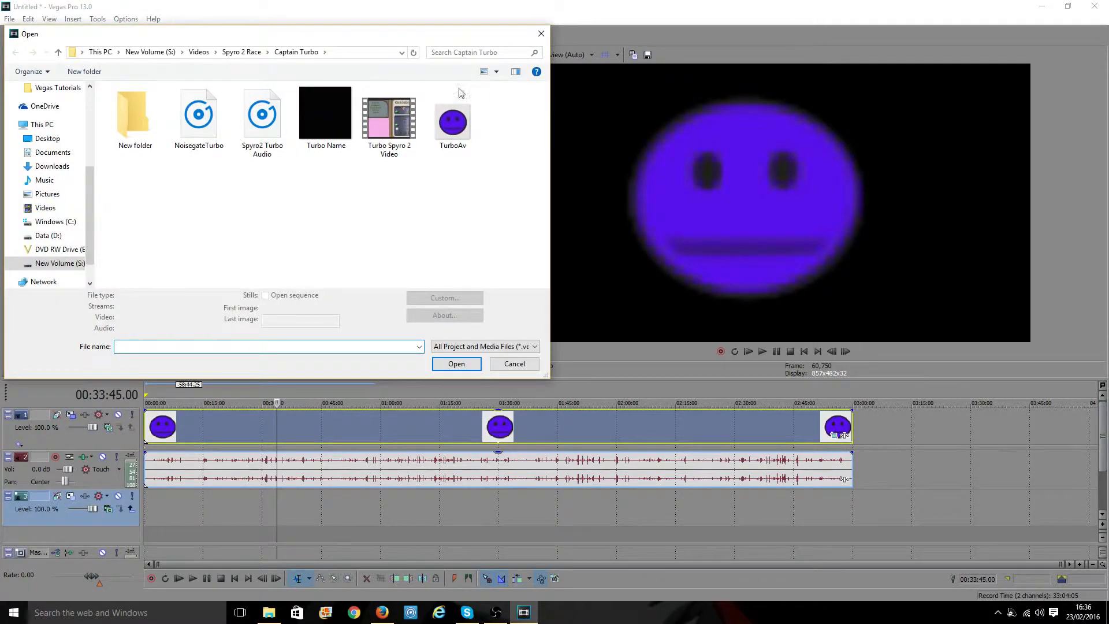
{"action": "left_click", "coordinate": [409, 132]}
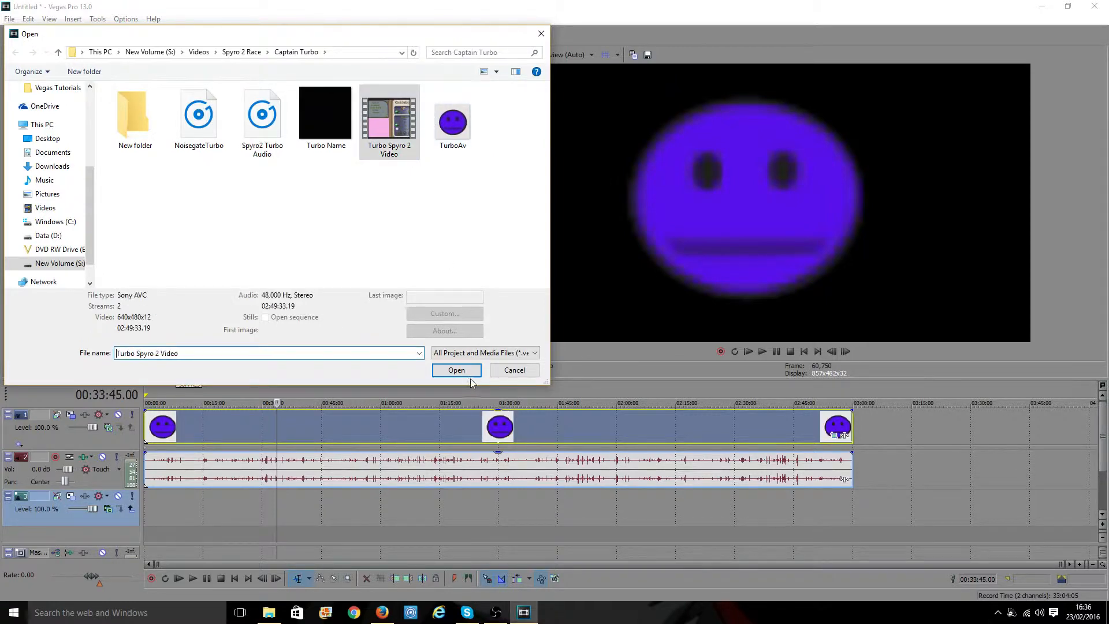
{"action": "left_click", "coordinate": [456, 363]}
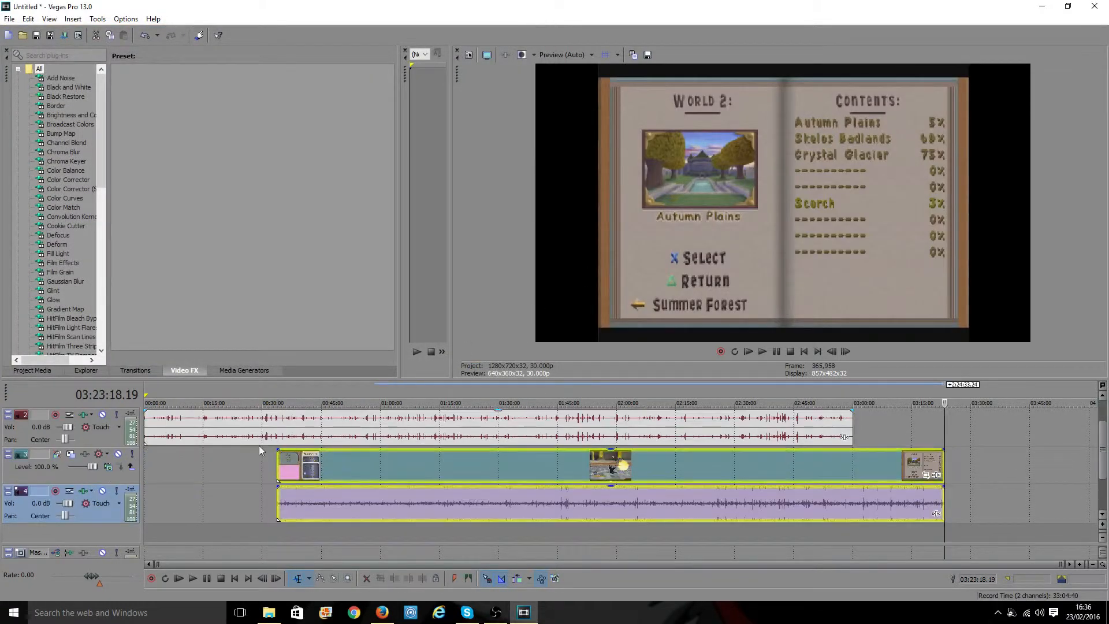
{"action": "left_click_drag", "start_coordinate": [300, 474], "coordinate": [167, 475]}
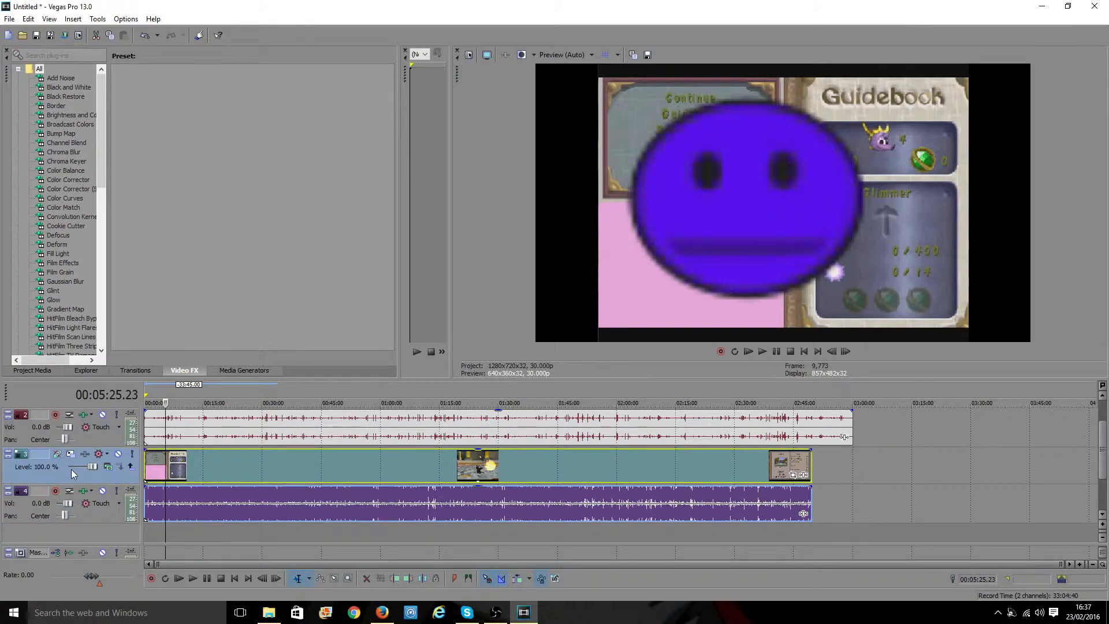
Step: Use Track Motion to shrink the avatar track to about 203 x 114 at X -81, Y -115, and close the settings
{"action": "scroll", "coordinate": [103, 447], "scroll_direction": "up", "scroll_amount": 3}
{"action": "left_click", "coordinate": [27, 442]}
{"action": "scroll", "coordinate": [50, 420], "scroll_direction": "up", "scroll_amount": 3}
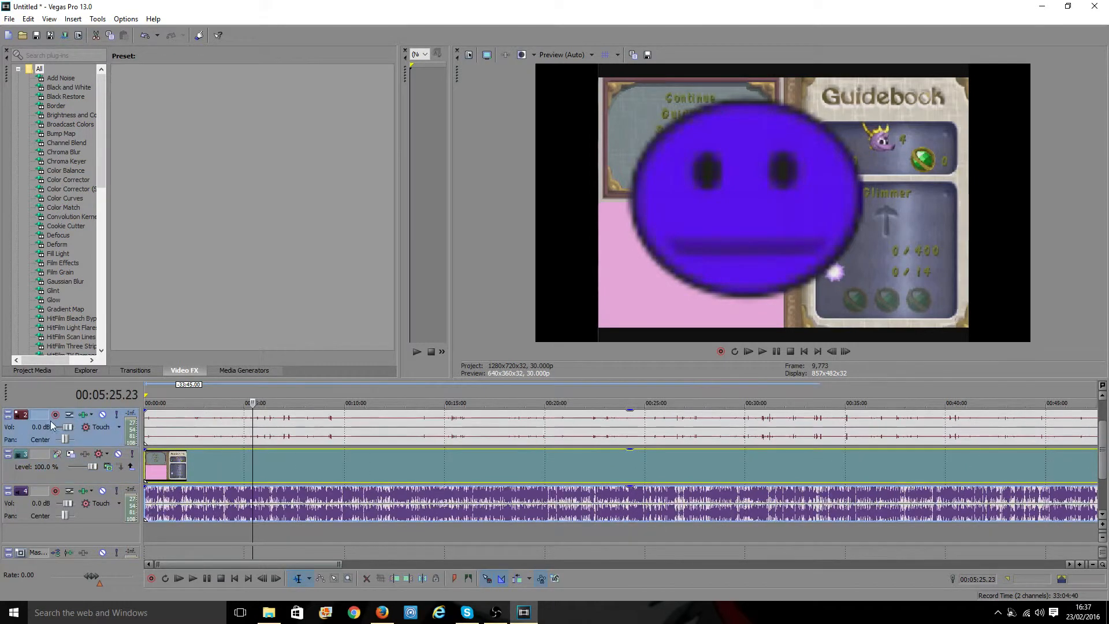
{"action": "scroll", "coordinate": [75, 477], "scroll_direction": "up", "scroll_amount": 1}
{"action": "left_click", "coordinate": [57, 414]}
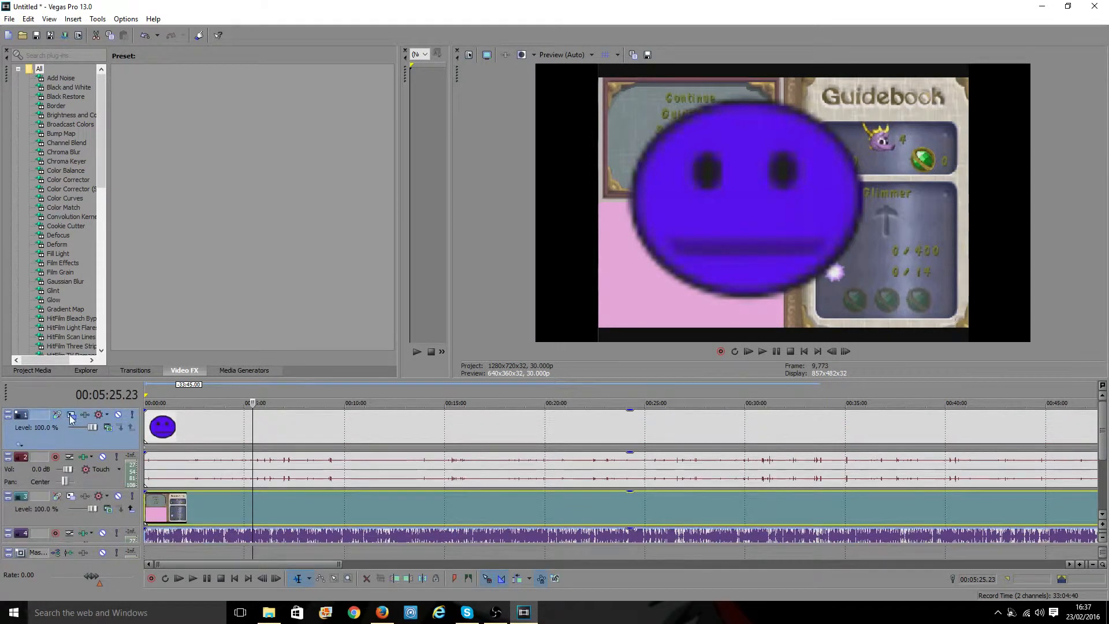
{"action": "left_click_drag", "start_coordinate": [359, 498], "coordinate": [452, 599]}
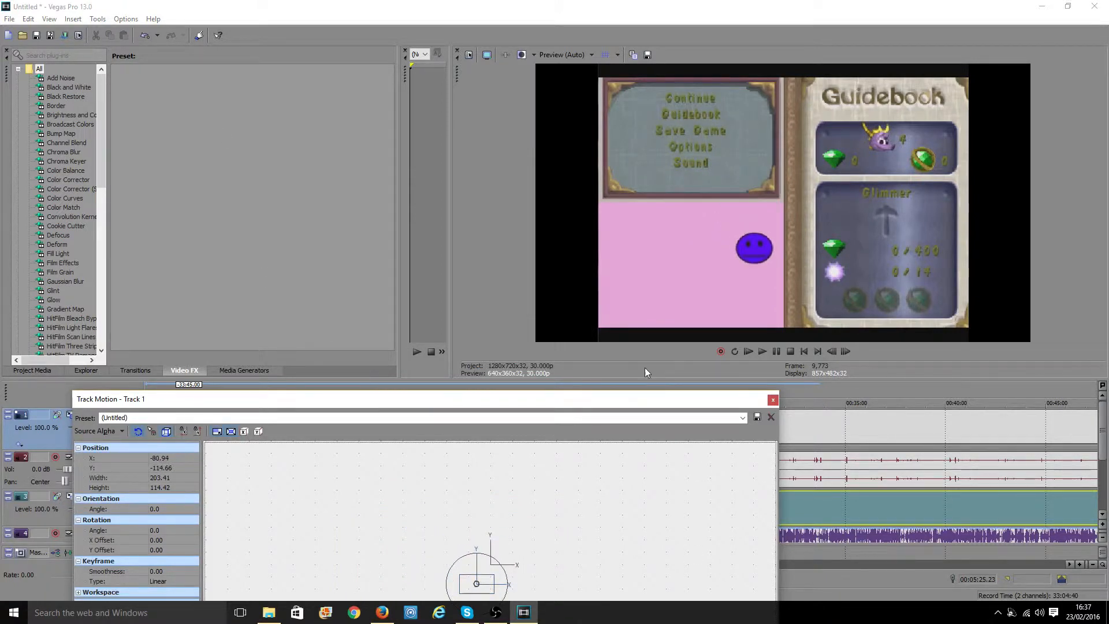
{"action": "left_click", "coordinate": [773, 399]}
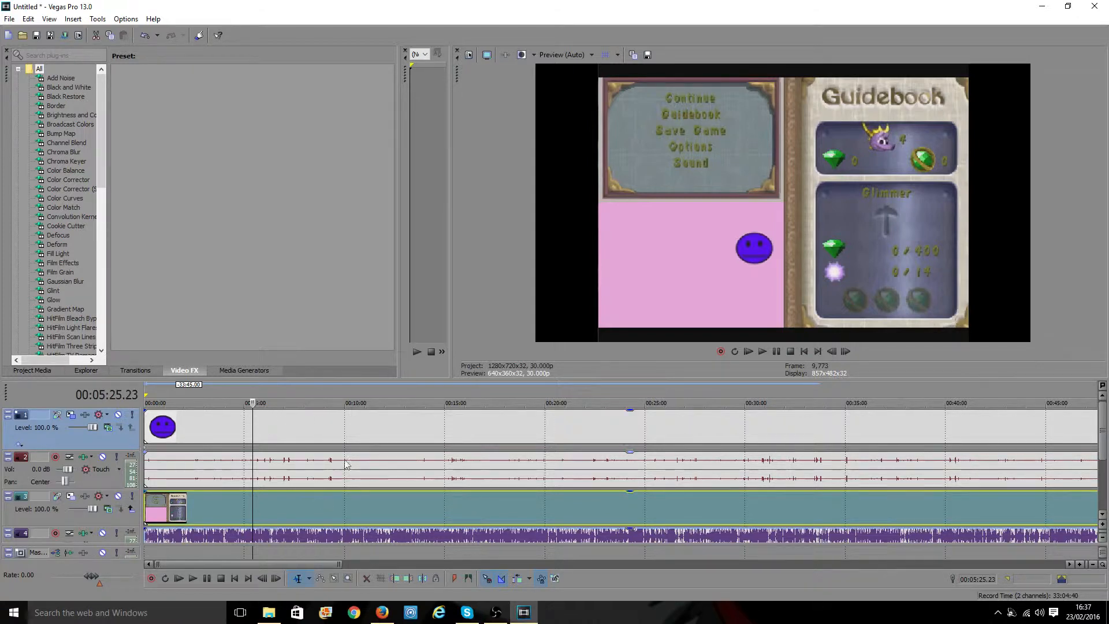
Step: Delete the avatar clip and its audio from the timeline
{"action": "left_click", "coordinate": [352, 417]}
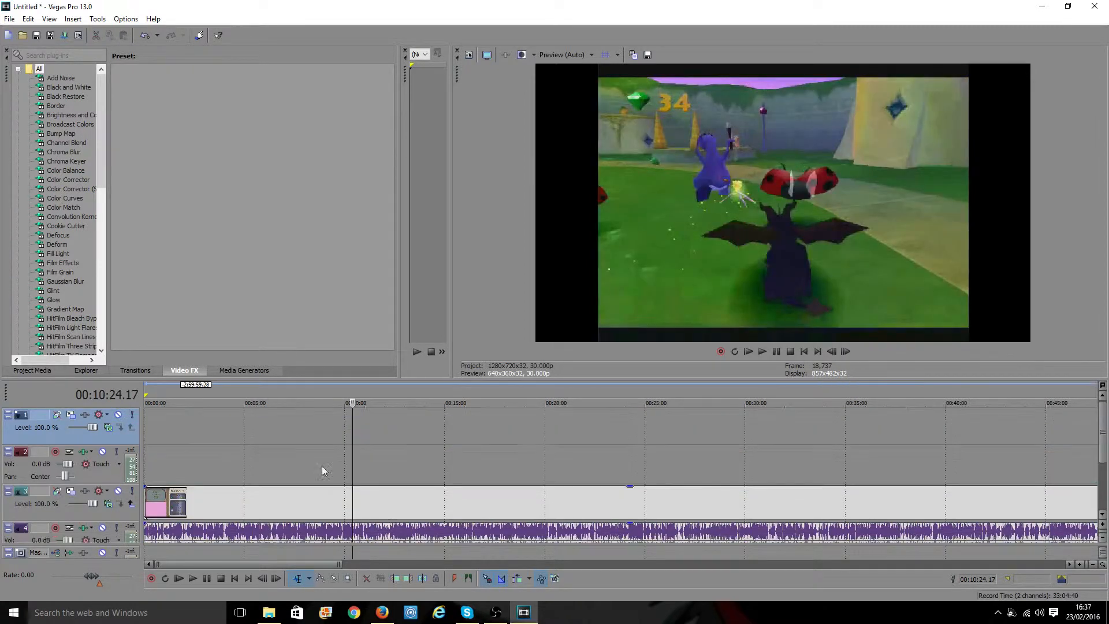
Step: Delete the gameplay clip from the timeline and remove the empty avatar video and audio tracks
{"action": "left_click", "coordinate": [299, 494]}
{"action": "key", "text": "Delete"}
{"action": "left_click", "coordinate": [70, 441]}
{"action": "key", "text": "Delete"}
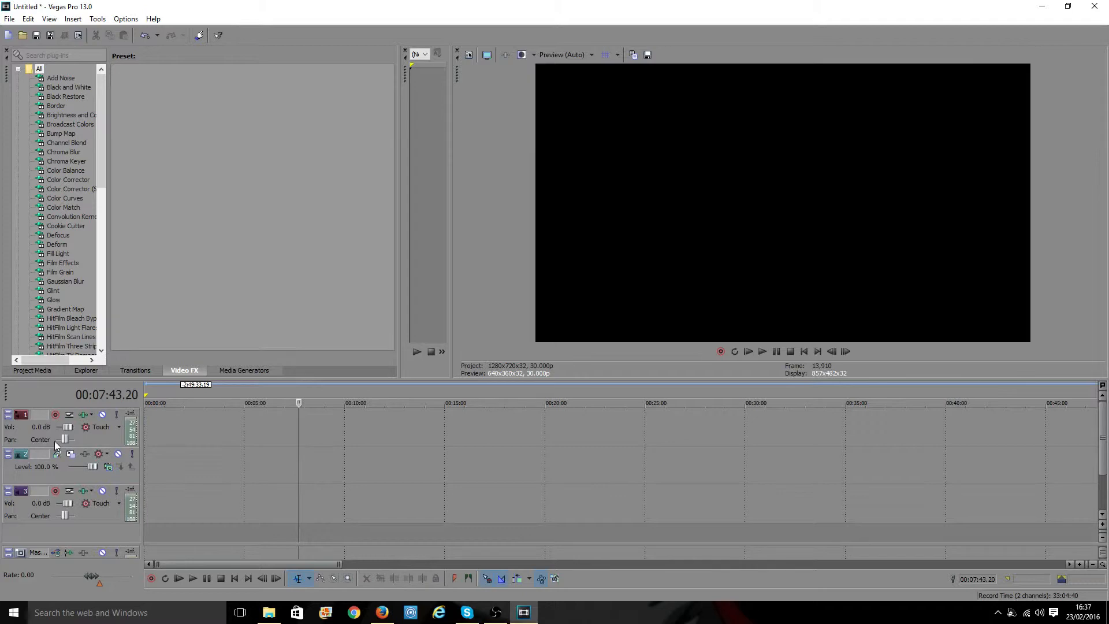
{"action": "left_click", "coordinate": [29, 434]}
{"action": "key", "text": "Delete"}
{"action": "left_click", "coordinate": [201, 431]}
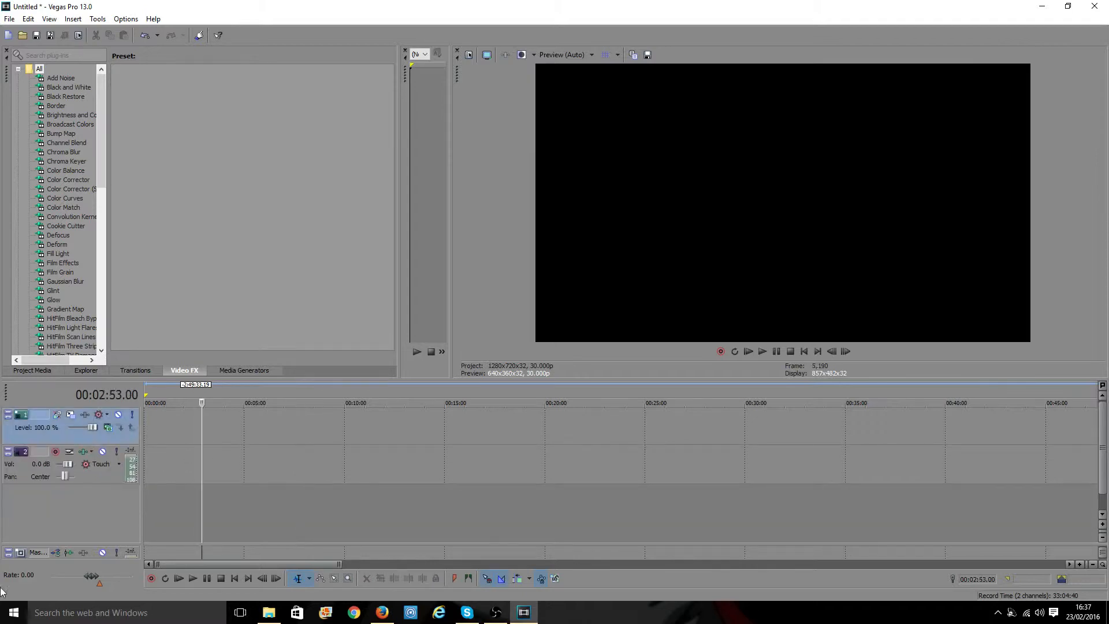
Step: Import Spyro2RaceTest from the Spyro 2 Race folder onto the timeline without matching the project video settings to it
{"action": "key", "text": "ctrl+o"}
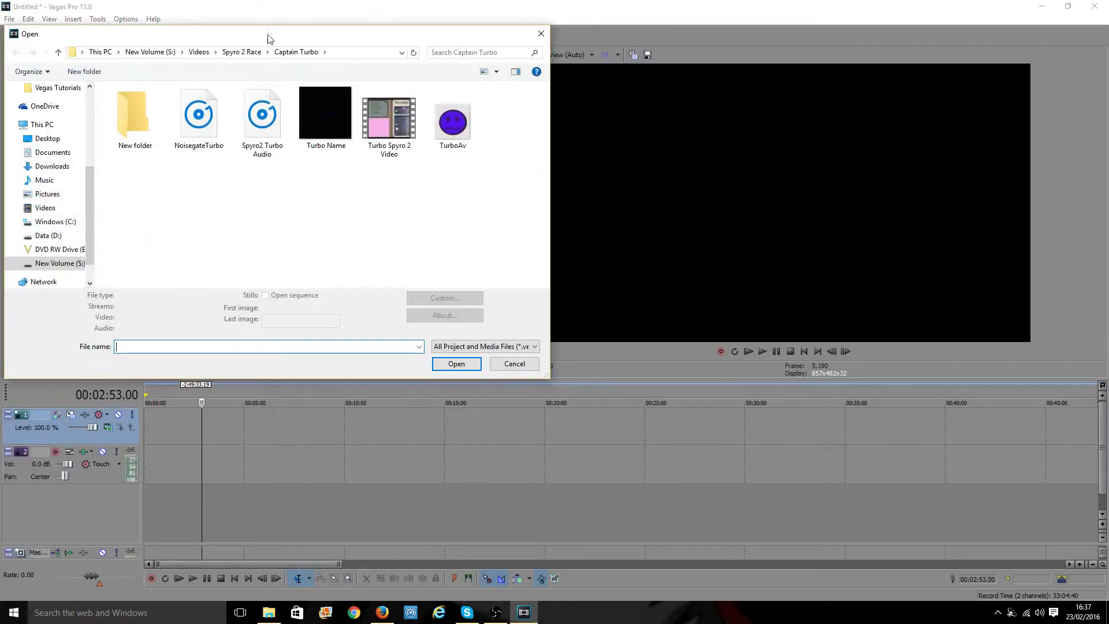
{"action": "left_click", "coordinate": [252, 56]}
{"action": "scroll", "coordinate": [283, 150], "scroll_direction": "down", "scroll_amount": 1}
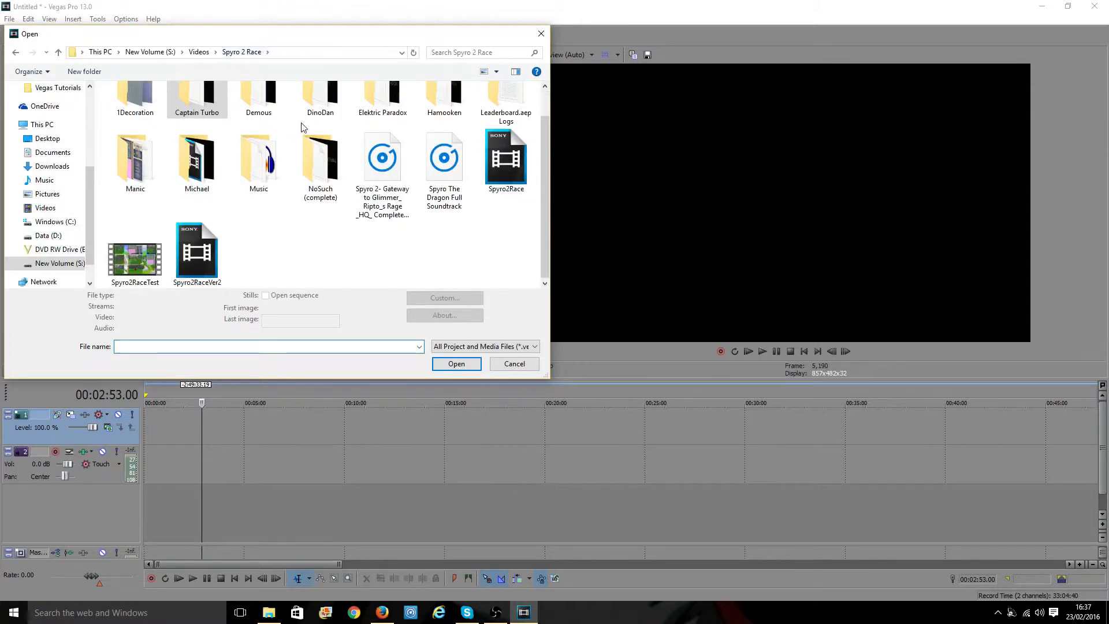
{"action": "double_click", "coordinate": [134, 254]}
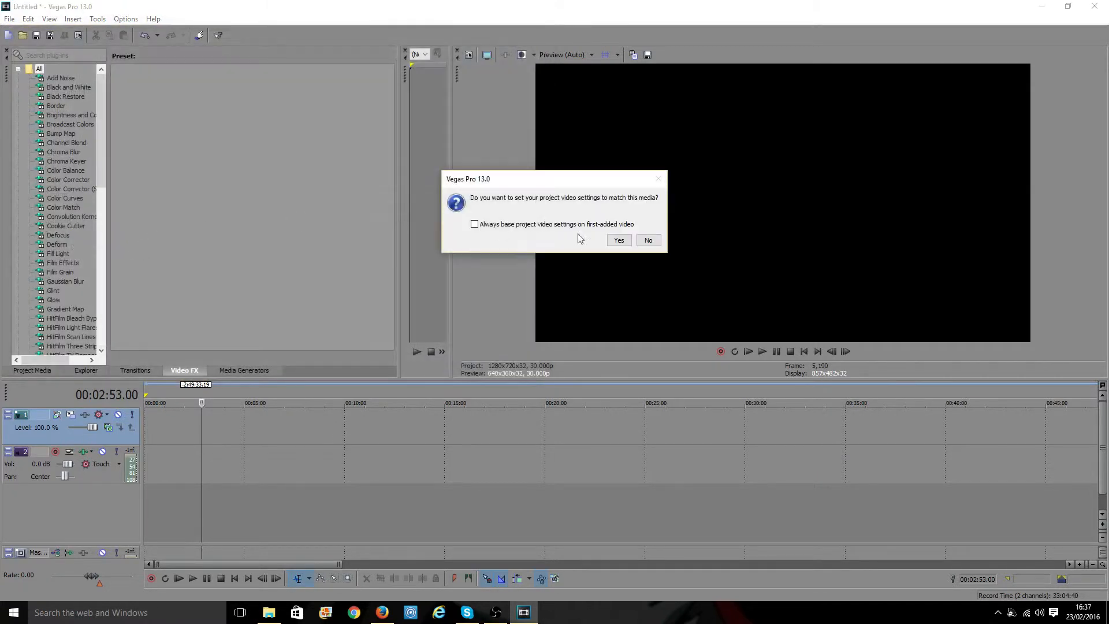
{"action": "left_click", "coordinate": [647, 240]}
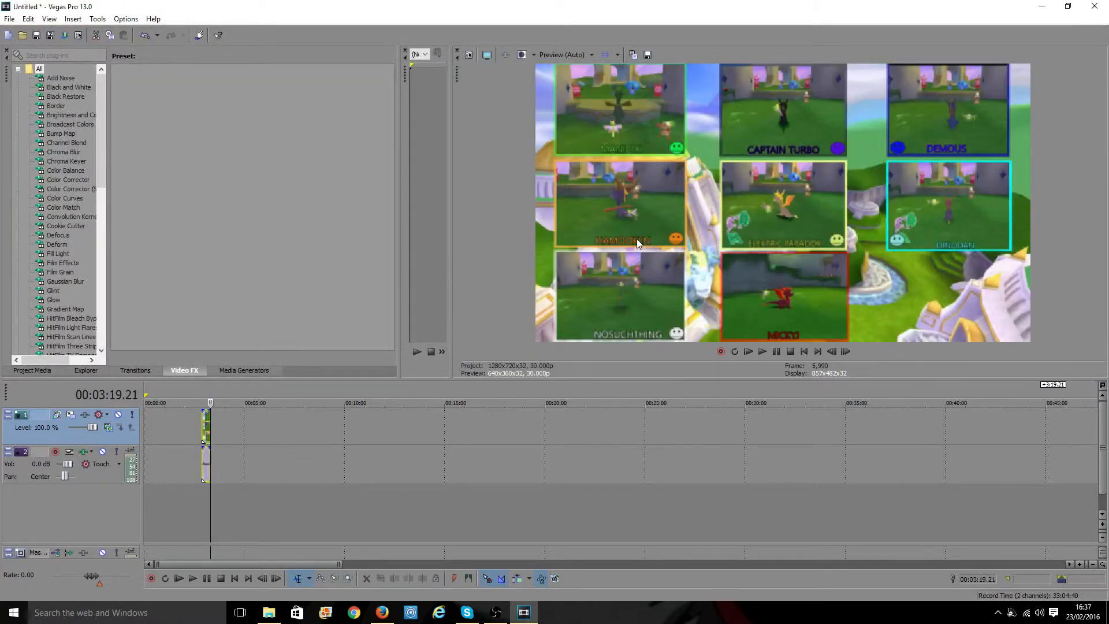
Step: Delete the Spyro2RaceTest clip from the timeline
{"action": "left_click", "coordinate": [11, 19]}
{"action": "left_click", "coordinate": [257, 439]}
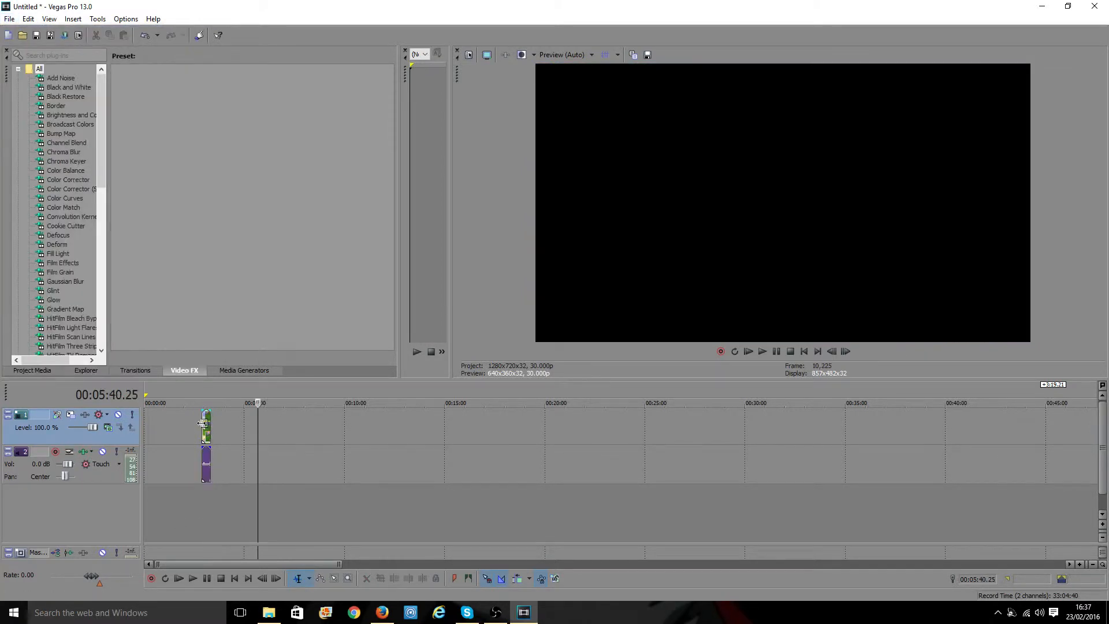
{"action": "left_click", "coordinate": [205, 424]}
{"action": "key", "text": "Delete"}
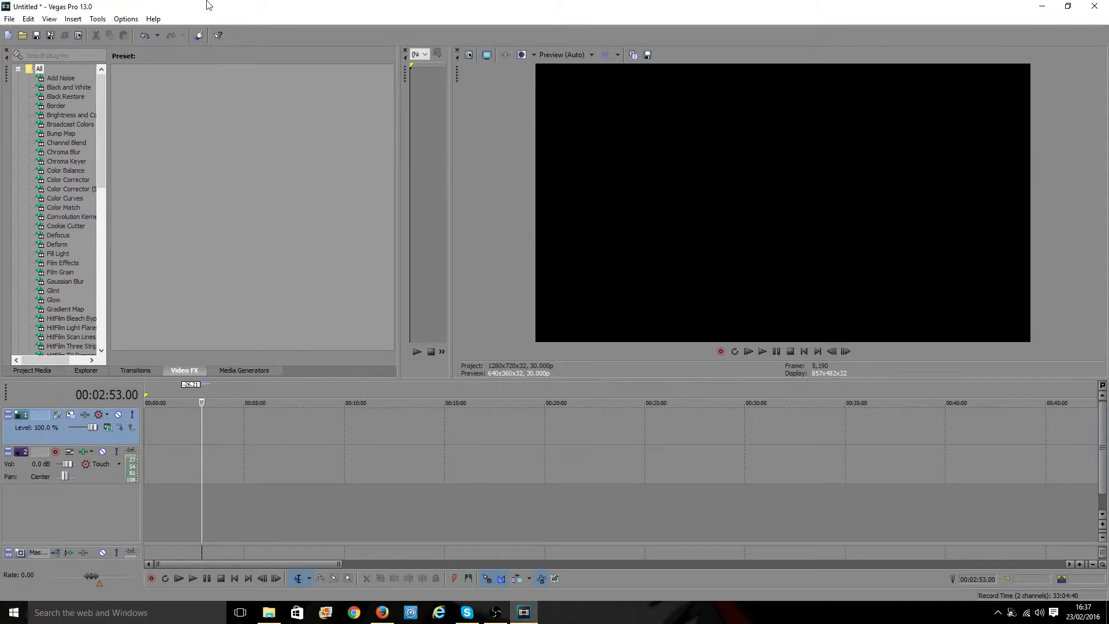
Step: Import the 1ass picture of the donkey hat from the Pictures folder onto the timeline
{"action": "key", "text": "ctrl+o"}
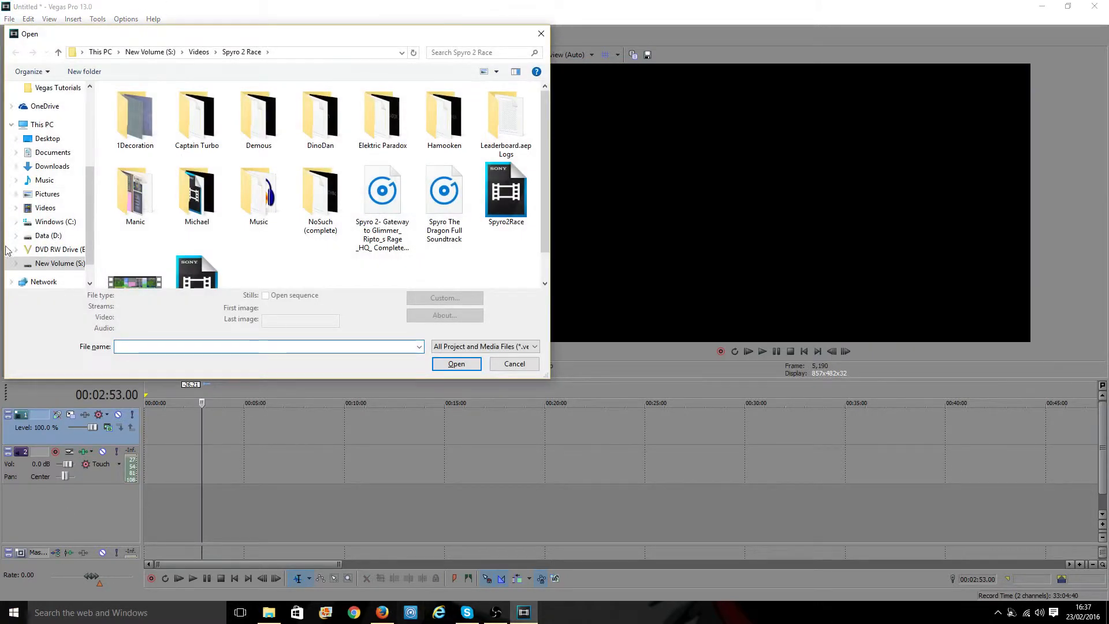
{"action": "left_click", "coordinate": [79, 195]}
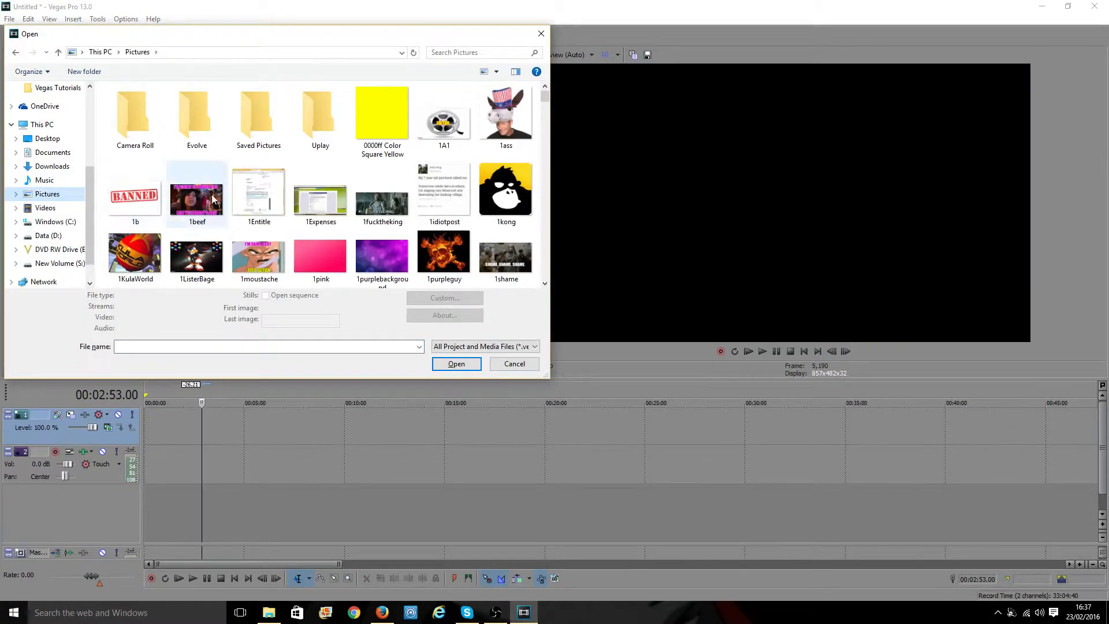
{"action": "scroll", "coordinate": [377, 196], "scroll_direction": "down", "scroll_amount": 3}
{"action": "scroll", "coordinate": [377, 196], "scroll_direction": "up", "scroll_amount": 1}
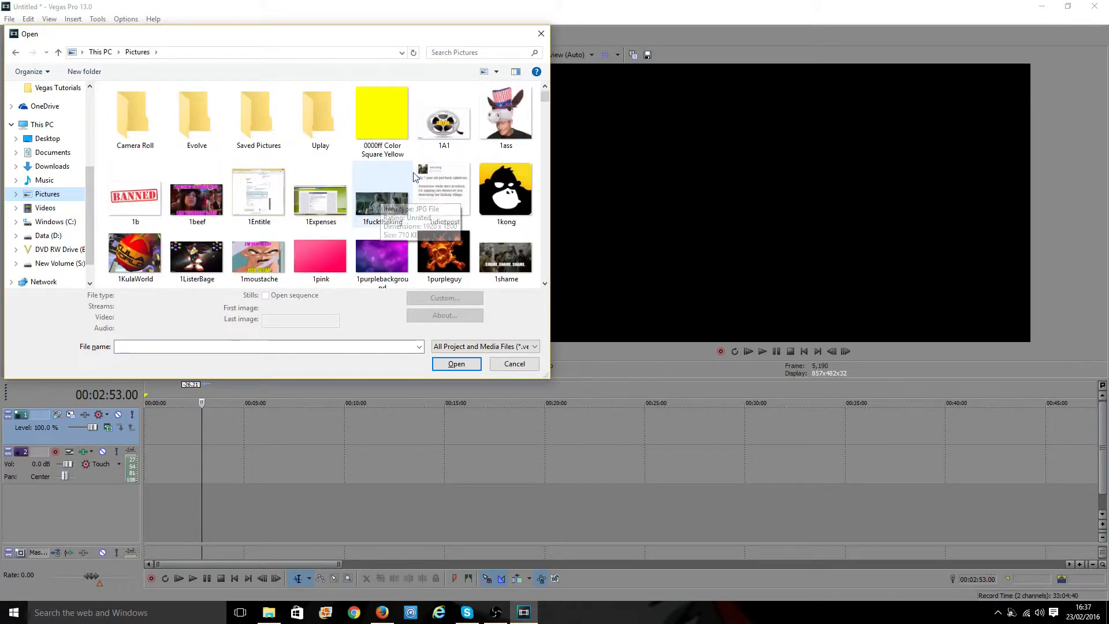
{"action": "left_click", "coordinate": [503, 116]}
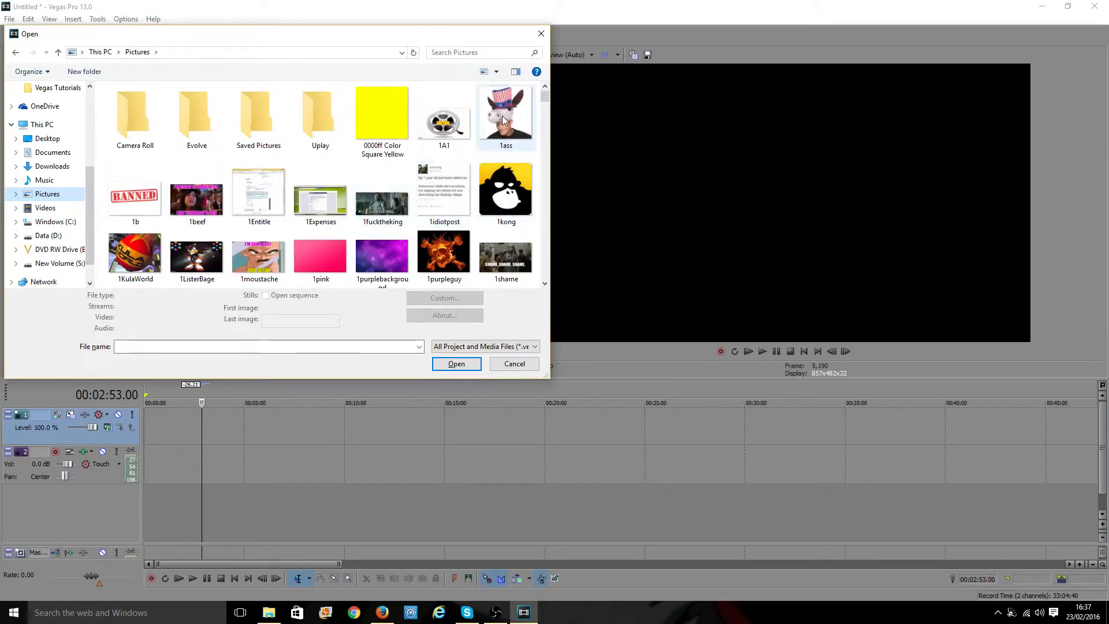
{"action": "left_click", "coordinate": [457, 366]}
Step: Extend the picture clip's left edge back to the start of the timeline and preview it at 00:00:31.04
{"action": "scroll", "coordinate": [246, 408], "scroll_direction": "up", "scroll_amount": 5}
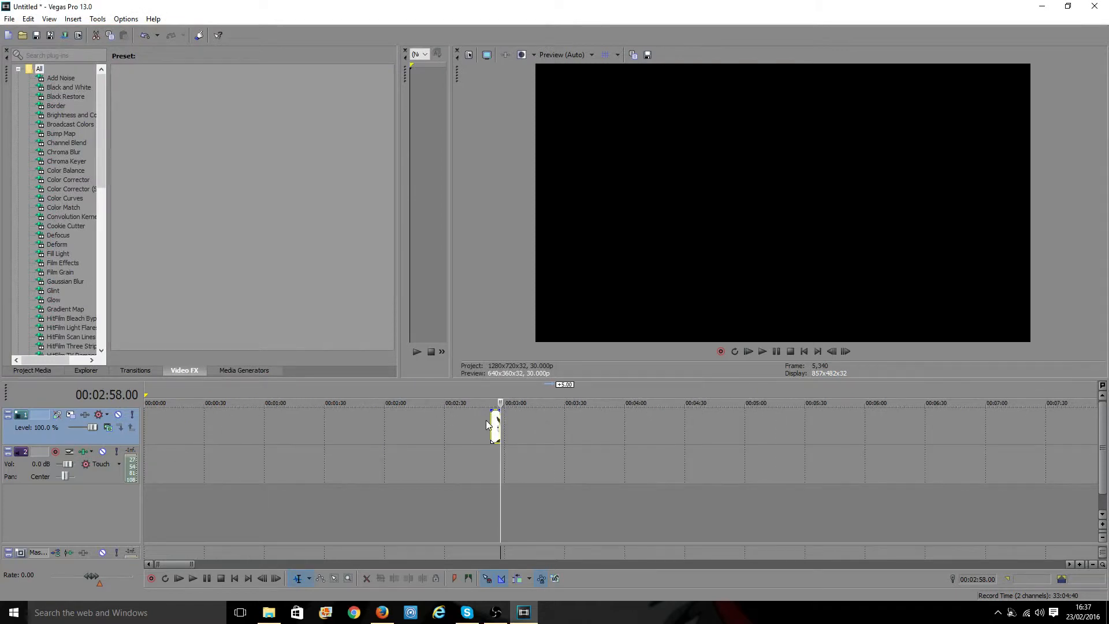
{"action": "left_click_drag", "start_coordinate": [488, 425], "coordinate": [150, 433]}
{"action": "left_click", "coordinate": [206, 438]}
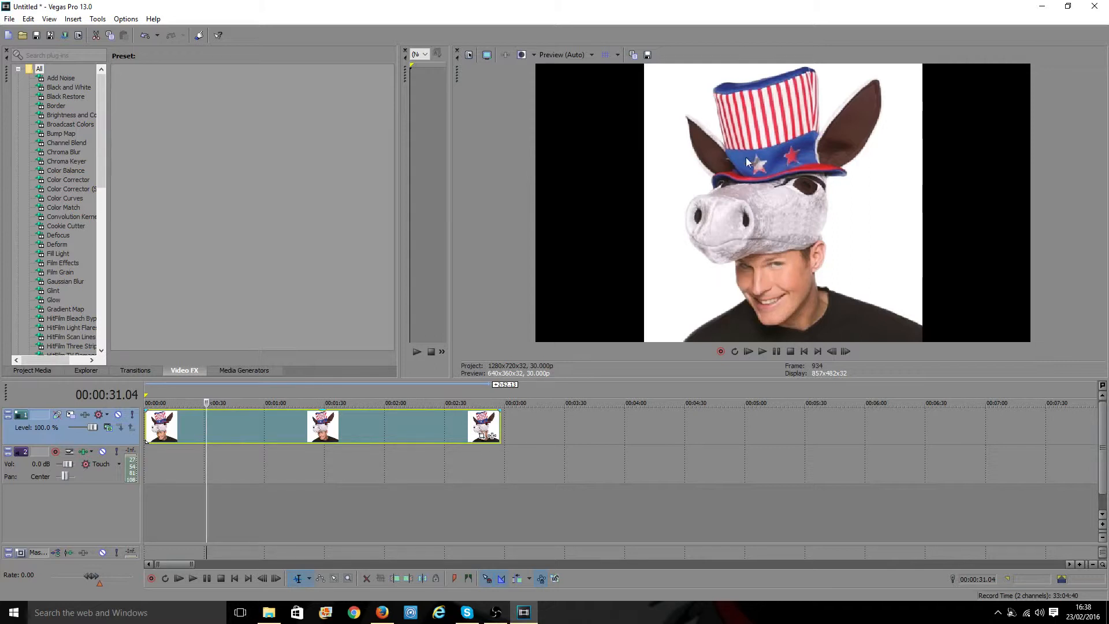
Step: Enable the mask in the picture's Event Pan/Crop and trace anchors along the hat's top, its right side and the right ear
{"action": "left_click", "coordinate": [483, 439]}
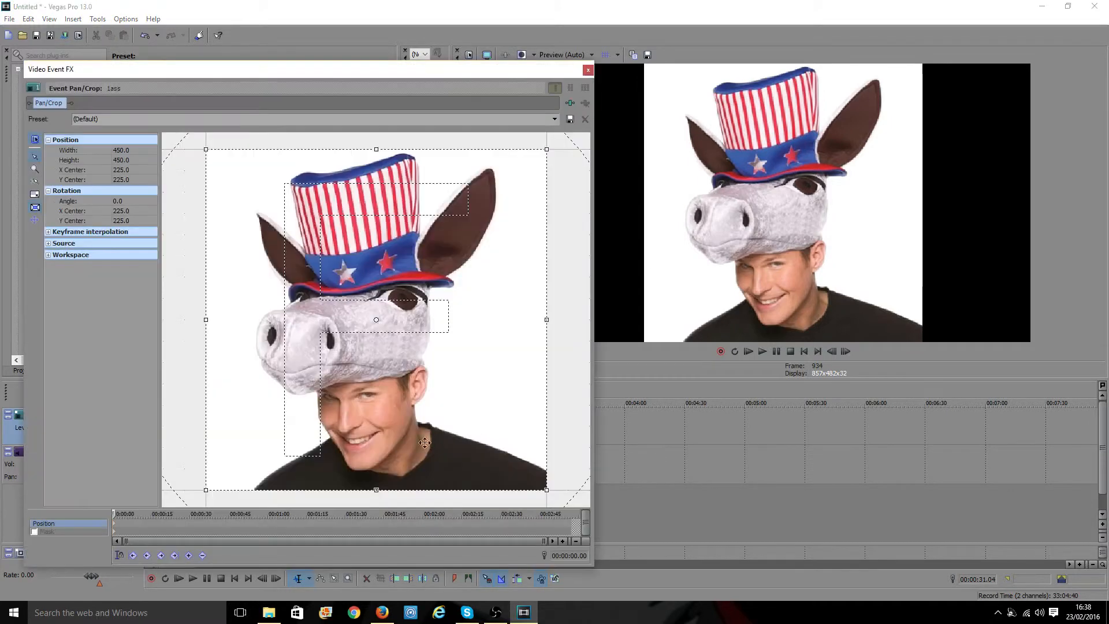
{"action": "left_click", "coordinate": [34, 531]}
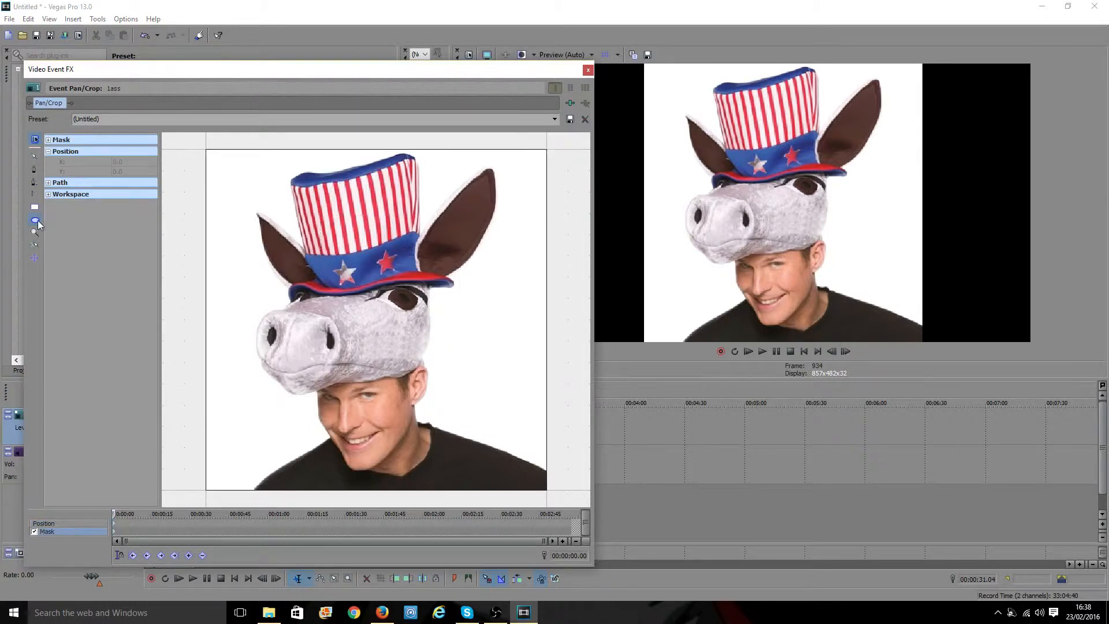
{"action": "left_click", "coordinate": [35, 169]}
{"action": "left_click", "coordinate": [301, 173]}
{"action": "left_click", "coordinate": [325, 175]}
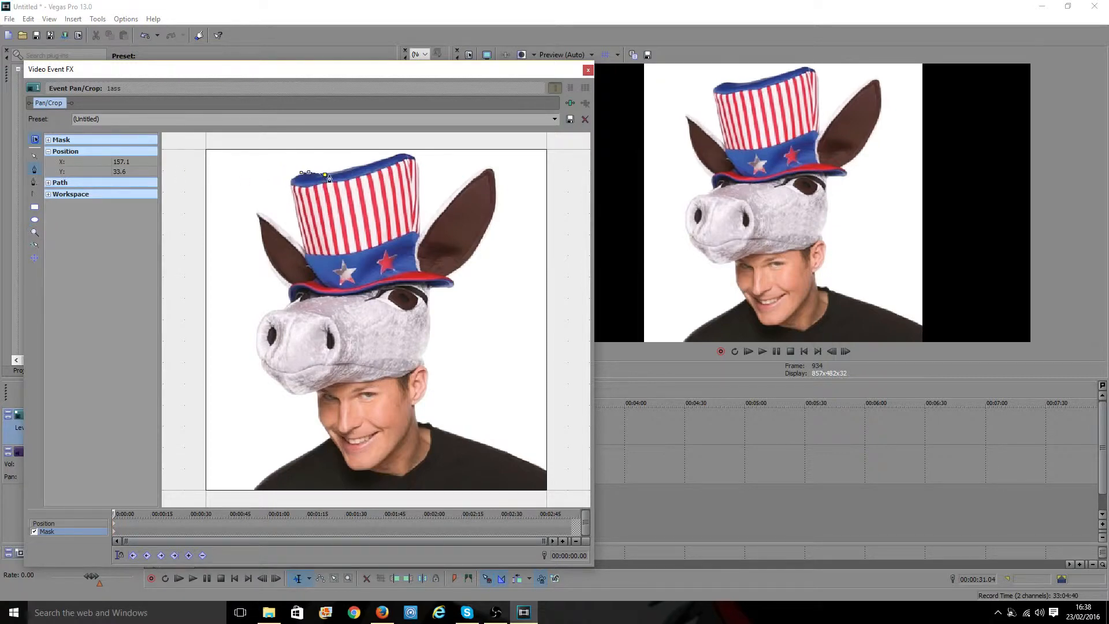
{"action": "left_click", "coordinate": [358, 167]}
{"action": "left_click", "coordinate": [406, 154]}
{"action": "left_click", "coordinate": [418, 233]}
{"action": "left_click", "coordinate": [466, 187]}
{"action": "left_click", "coordinate": [492, 168]}
{"action": "left_click", "coordinate": [474, 250]}
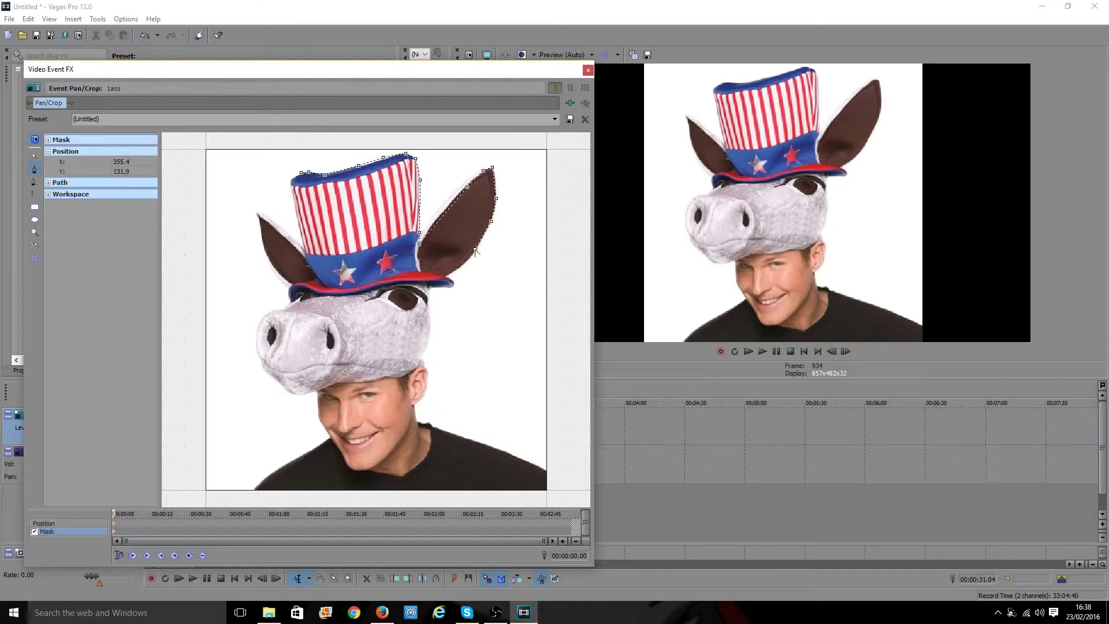
Step: Continue the mask path from the right ear's base along the underside of the hat brim and out past its left end
{"action": "left_click", "coordinate": [455, 273]}
{"action": "left_click", "coordinate": [444, 276]}
{"action": "left_click", "coordinate": [440, 288]}
{"action": "left_click", "coordinate": [430, 288]}
{"action": "left_click", "coordinate": [413, 285]}
{"action": "left_click", "coordinate": [390, 284]}
{"action": "left_click", "coordinate": [374, 290]}
{"action": "left_click", "coordinate": [352, 293]}
{"action": "left_click", "coordinate": [335, 294]}
{"action": "left_click", "coordinate": [319, 296]}
{"action": "left_click", "coordinate": [299, 289]}
{"action": "left_click", "coordinate": [293, 290]}
{"action": "left_click", "coordinate": [222, 291]}
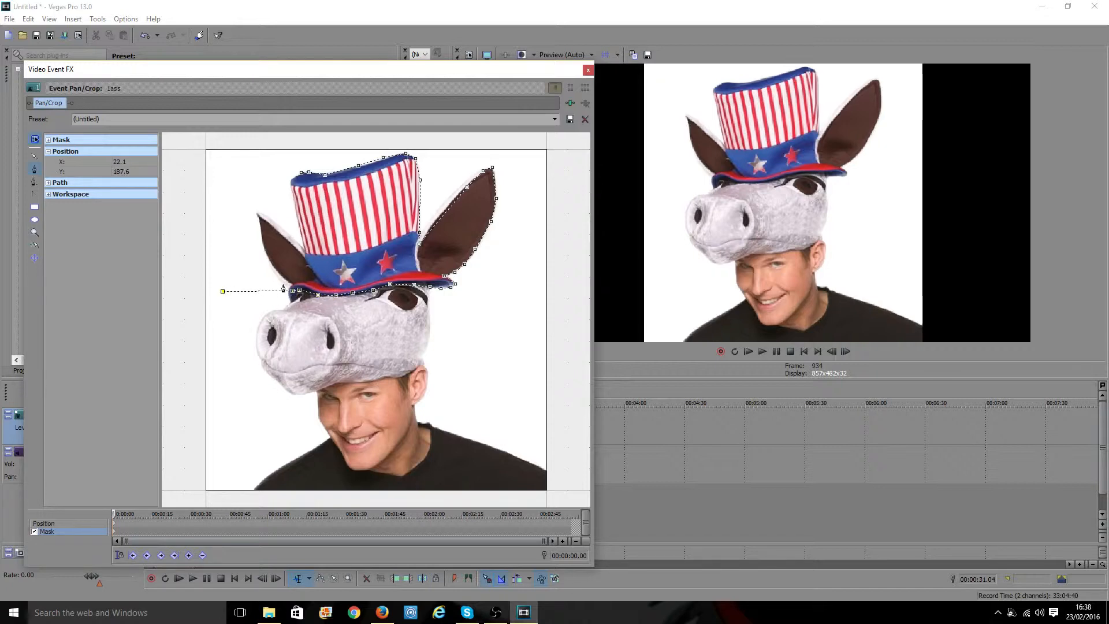
Step: Trace the mask path around the left ear and up the hat's left side, closing it at the first anchor
{"action": "left_click", "coordinate": [242, 273]}
{"action": "left_click", "coordinate": [290, 285]}
{"action": "left_click", "coordinate": [262, 240]}
{"action": "left_click", "coordinate": [258, 216]}
{"action": "left_click", "coordinate": [271, 222]}
{"action": "left_click", "coordinate": [282, 232]}
{"action": "left_click", "coordinate": [299, 248]}
{"action": "left_click", "coordinate": [301, 236]}
{"action": "left_click", "coordinate": [301, 173]}
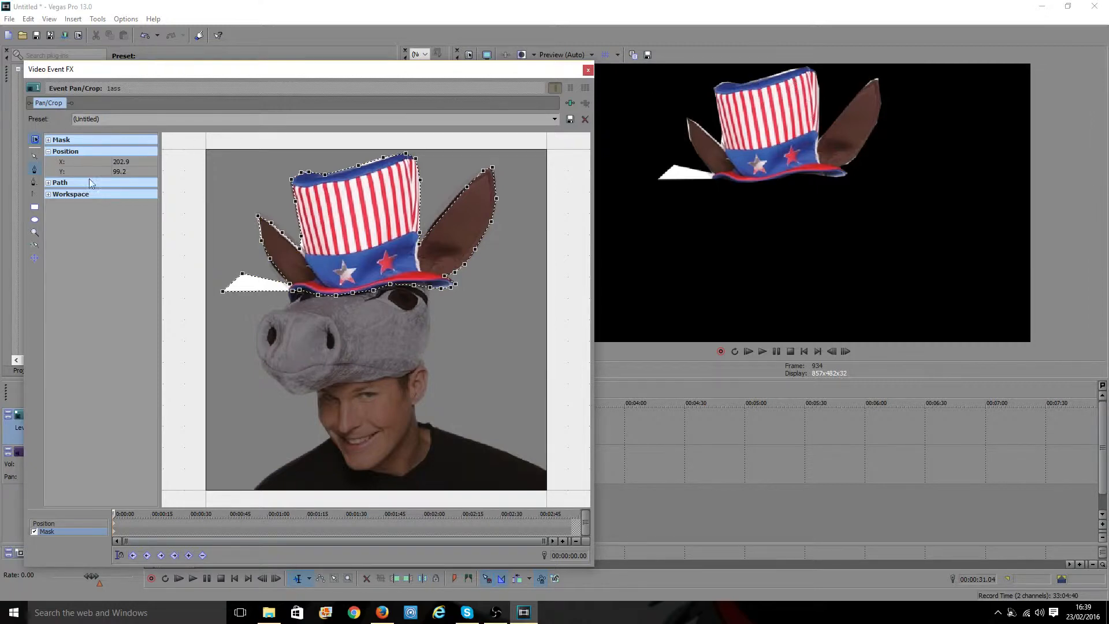
Step: Reposition a mask anchor along the hat's top edge to follow its outline more closely
{"action": "left_click", "coordinate": [34, 156]}
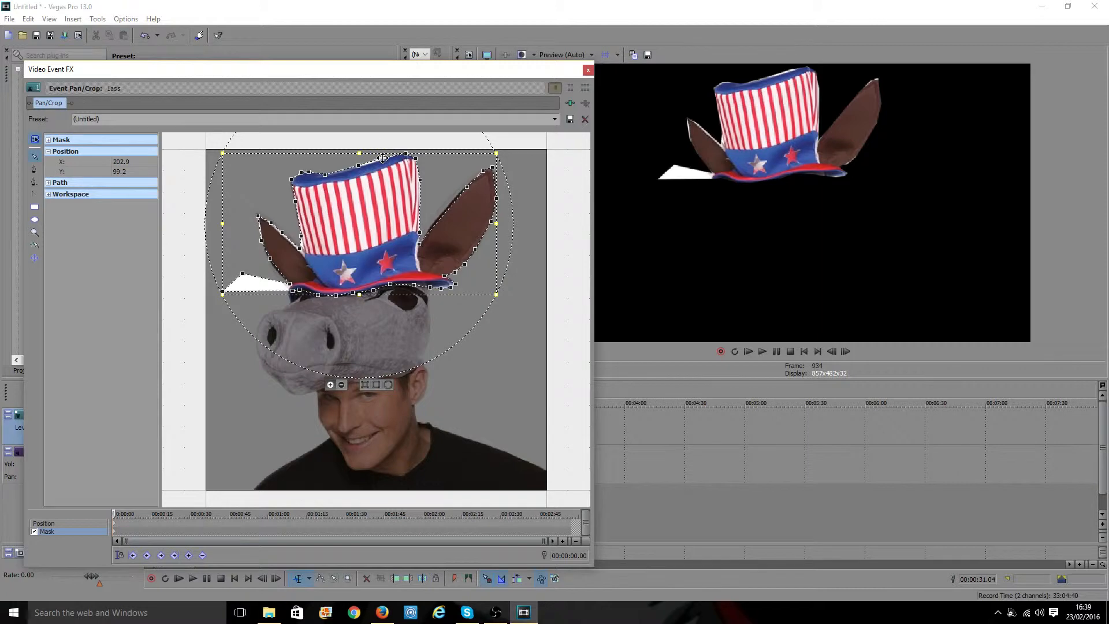
{"action": "scroll", "coordinate": [400, 408], "scroll_direction": "up", "scroll_amount": 3}
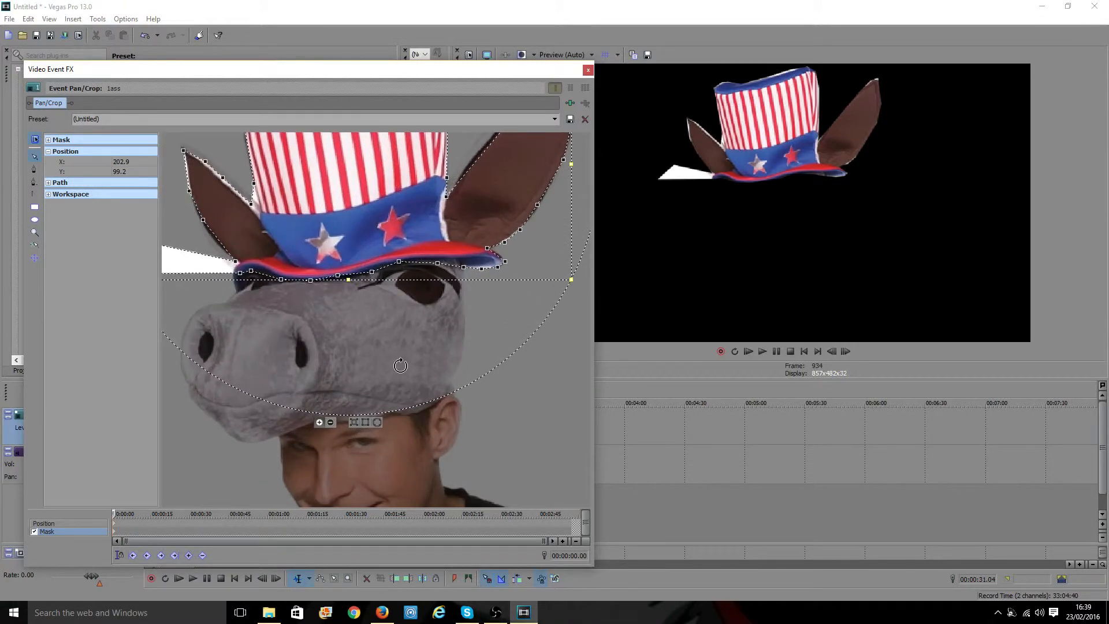
{"action": "left_click", "coordinate": [484, 419]}
{"action": "scroll", "coordinate": [488, 430], "scroll_direction": "up", "scroll_amount": 3}
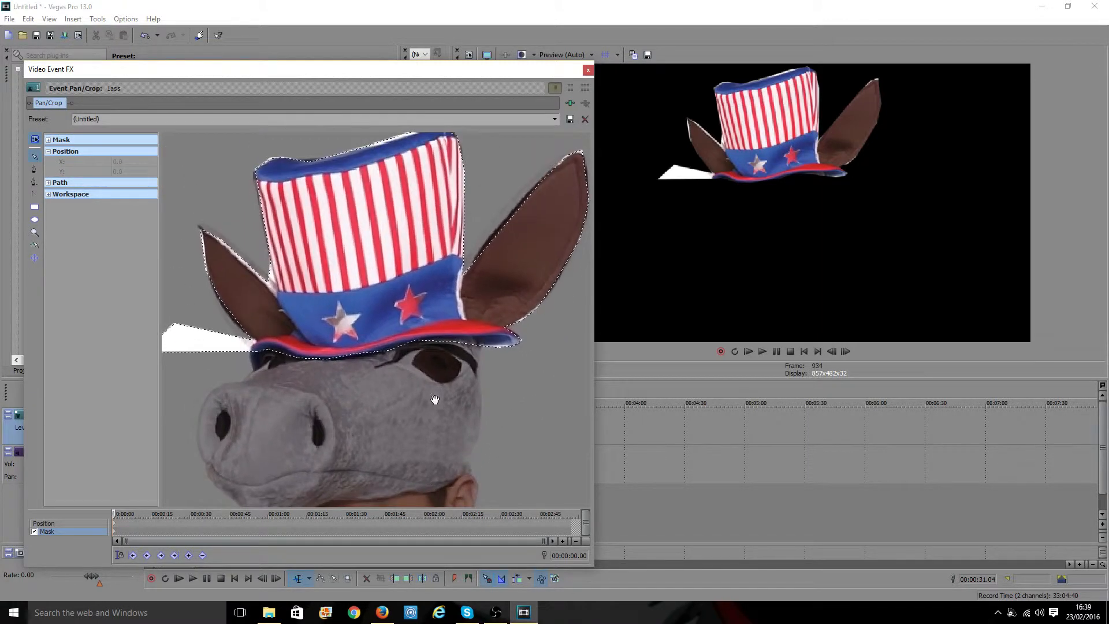
{"action": "left_click_drag", "start_coordinate": [207, 142], "coordinate": [213, 188]}
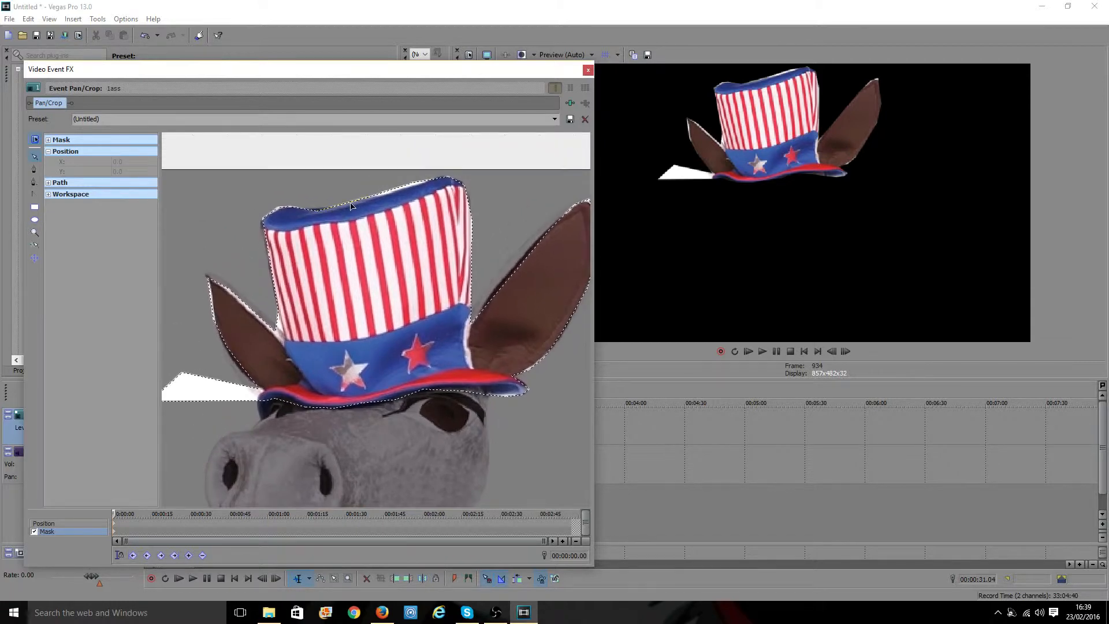
{"action": "left_click", "coordinate": [351, 206]}
{"action": "left_click_drag", "start_coordinate": [372, 198], "coordinate": [414, 188]}
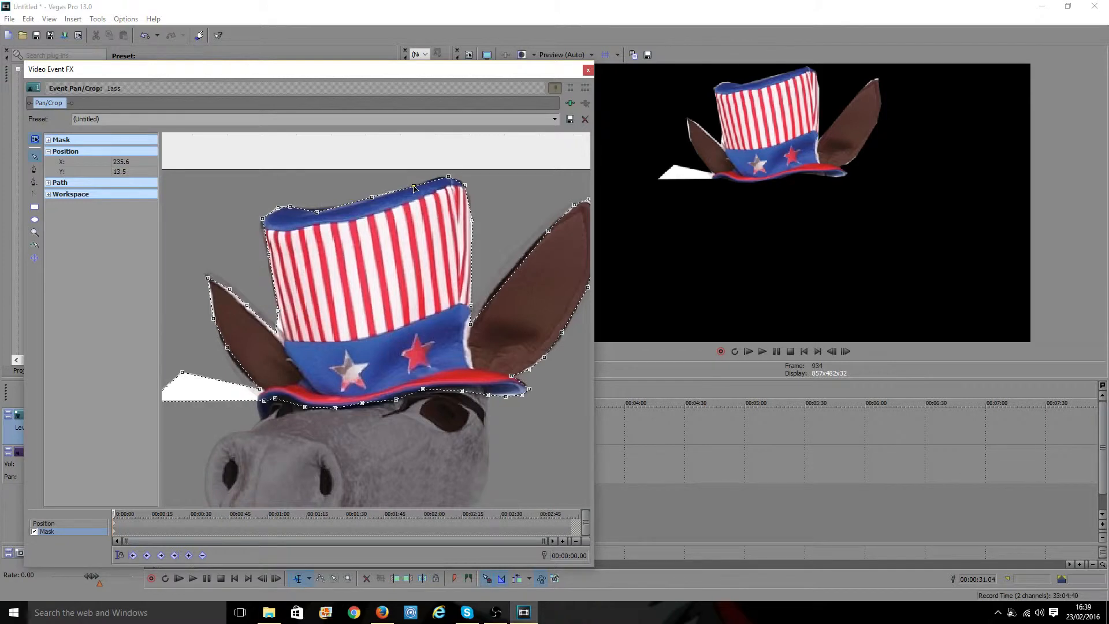
Step: Add an anchor on the hat's top edge and nudge it and an anchor near the top-left corner onto the outline
{"action": "left_click", "coordinate": [34, 168]}
{"action": "left_click", "coordinate": [391, 193]}
{"action": "left_click", "coordinate": [34, 156]}
{"action": "left_click_drag", "start_coordinate": [389, 192], "coordinate": [389, 195]}
{"action": "left_click", "coordinate": [279, 211]}
{"action": "left_click_drag", "start_coordinate": [291, 209], "coordinate": [290, 211]}
{"action": "scroll", "coordinate": [271, 313], "scroll_direction": "down", "scroll_amount": 2}
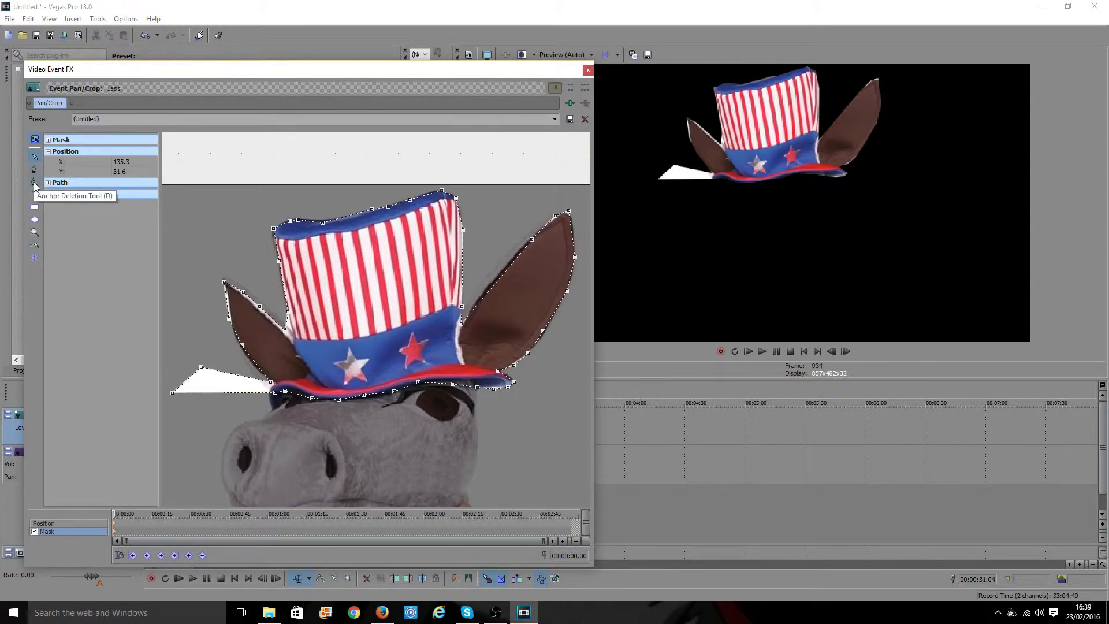
Step: Remove the two stray anchors left of the brim with the Anchor Deletion Tool
{"action": "left_click", "coordinate": [34, 184]}
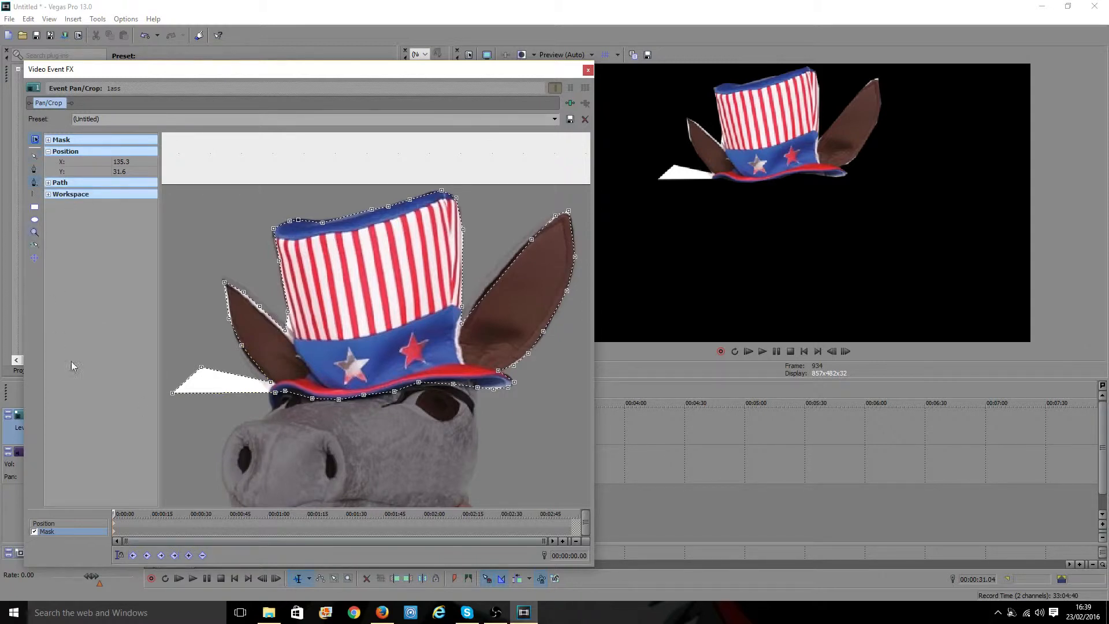
{"action": "left_click", "coordinate": [172, 395]}
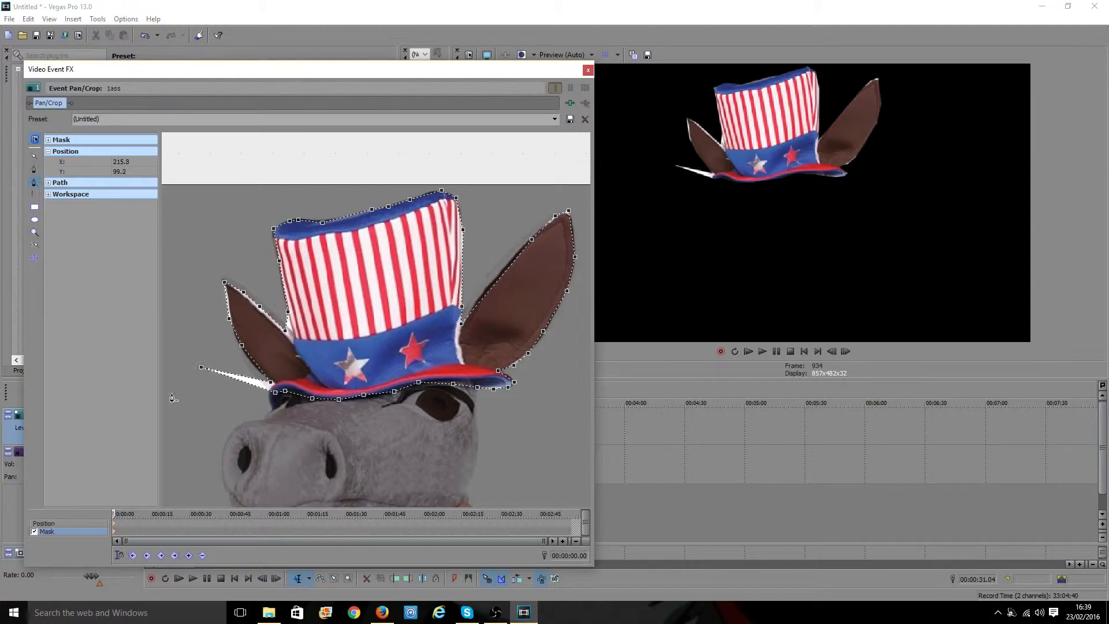
{"action": "left_click", "coordinate": [201, 366]}
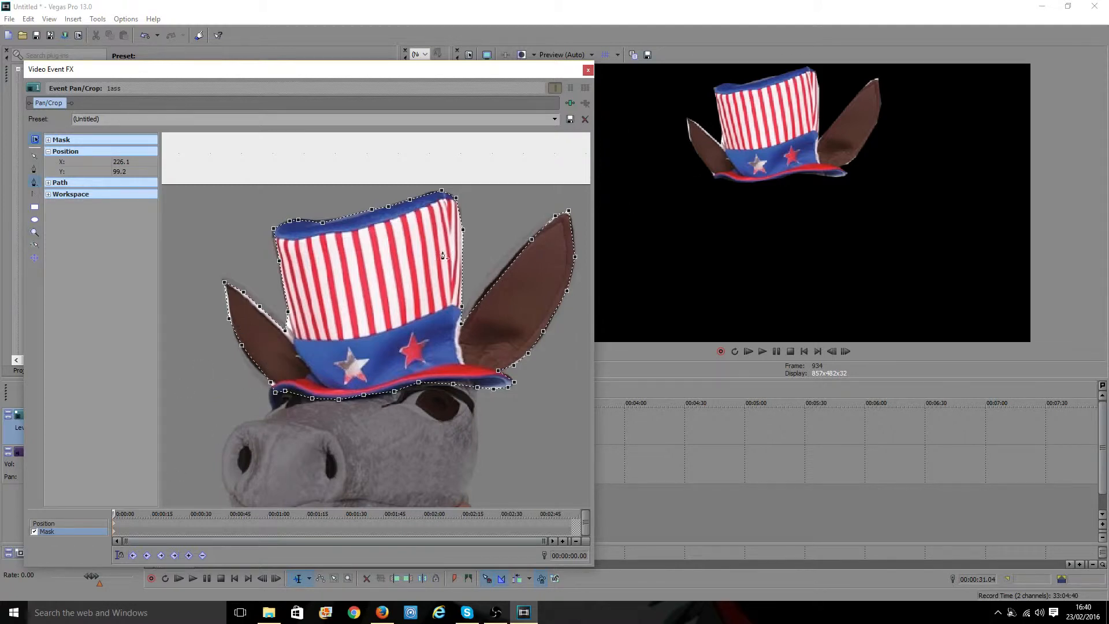
{"action": "scroll", "coordinate": [411, 379], "scroll_direction": "down", "scroll_amount": 1}
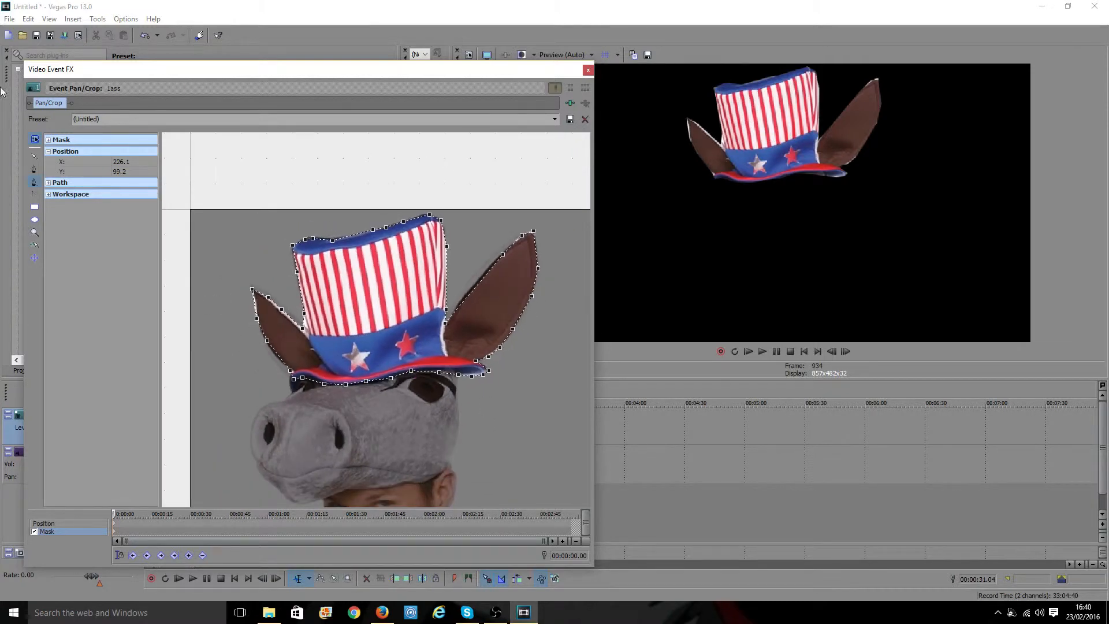
Step: Start a second mask path on the man's forehead, tracing along the donkey mask's lower edge and around his ear
{"action": "left_click", "coordinate": [35, 156]}
{"action": "left_click_drag", "start_coordinate": [203, 364], "coordinate": [253, 239]}
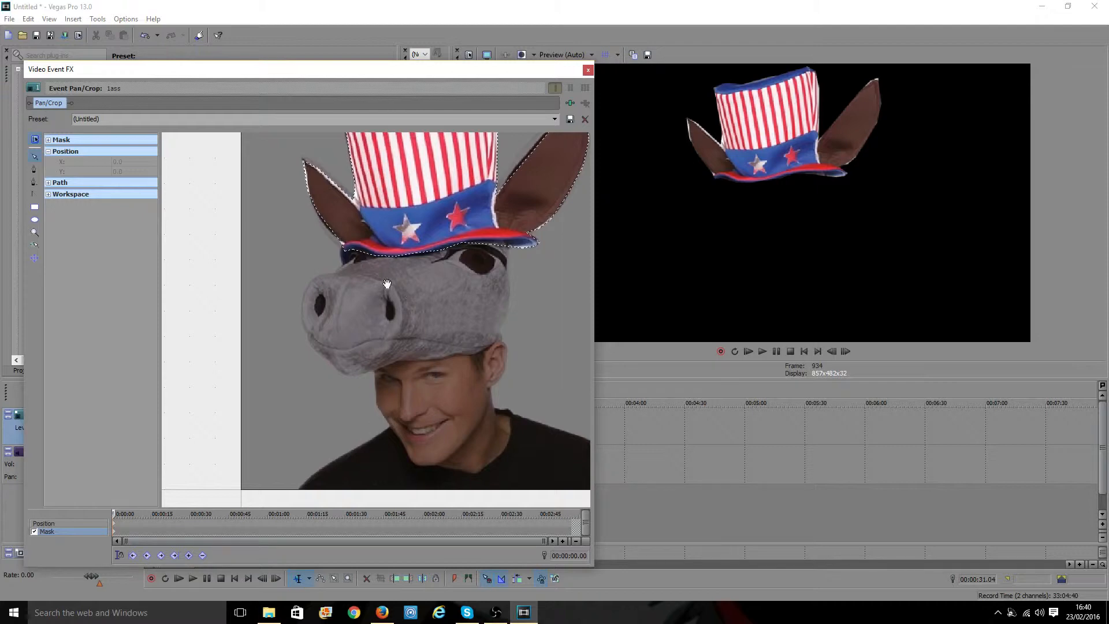
{"action": "left_click", "coordinate": [35, 170]}
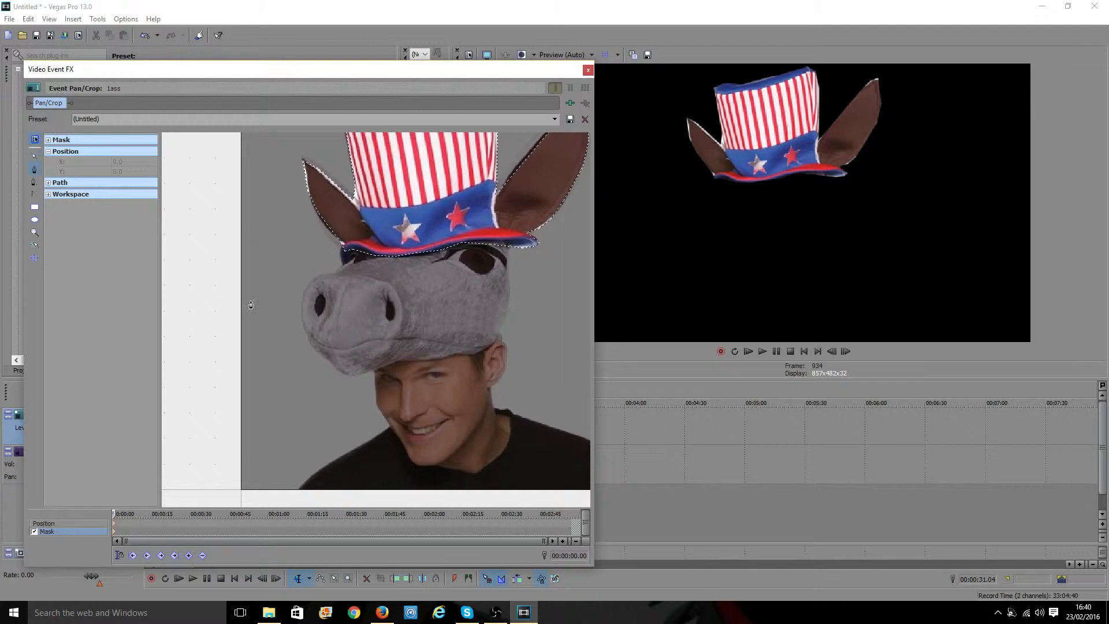
{"action": "left_click", "coordinate": [399, 362]}
{"action": "left_click", "coordinate": [420, 361]}
{"action": "left_click", "coordinate": [448, 355]}
{"action": "left_click", "coordinate": [462, 356]}
{"action": "left_click", "coordinate": [481, 353]}
{"action": "left_click", "coordinate": [497, 341]}
{"action": "left_click", "coordinate": [506, 344]}
{"action": "left_click", "coordinate": [505, 359]}
{"action": "left_click", "coordinate": [503, 376]}
Step: Continue the face mask path from below the ear down the jawline to the chin
{"action": "left_click", "coordinate": [491, 390]}
{"action": "left_click", "coordinate": [493, 406]}
{"action": "left_click", "coordinate": [479, 424]}
{"action": "left_click", "coordinate": [465, 443]}
{"action": "left_click", "coordinate": [444, 457]}
{"action": "left_click", "coordinate": [433, 464]}
{"action": "left_click", "coordinate": [415, 464]}
Step: Trace the face mask path up the left cheek to the forehead and close it at its first anchor
{"action": "left_click", "coordinate": [402, 445]}
{"action": "left_click", "coordinate": [389, 430]}
{"action": "left_click", "coordinate": [381, 410]}
{"action": "left_click", "coordinate": [375, 384]}
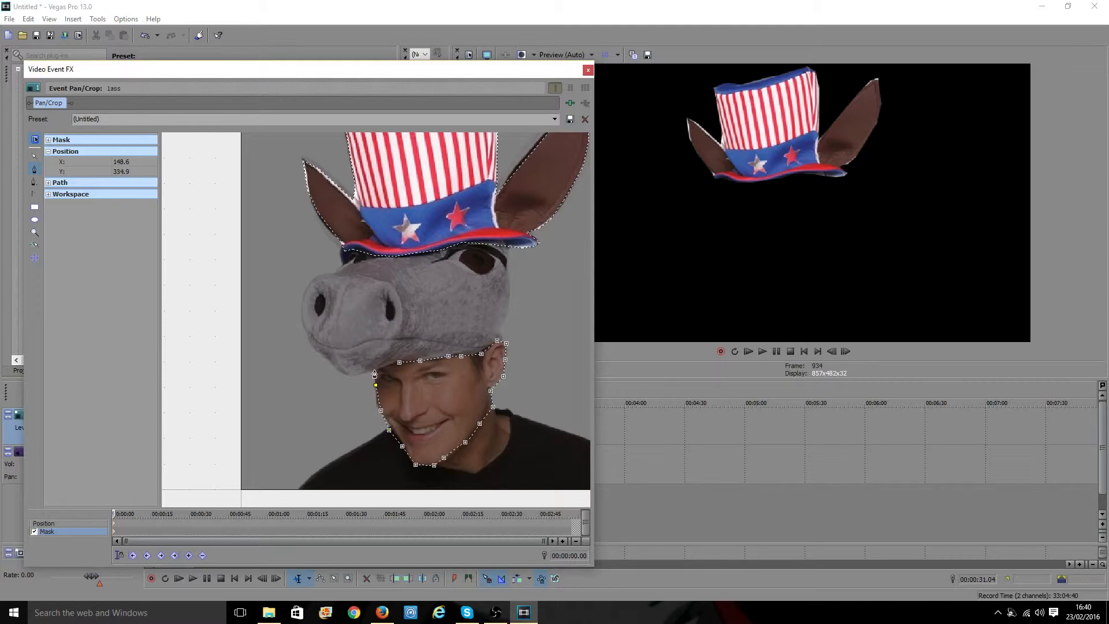
{"action": "left_click", "coordinate": [375, 370]}
{"action": "left_click", "coordinate": [391, 365]}
{"action": "left_click", "coordinate": [399, 362]}
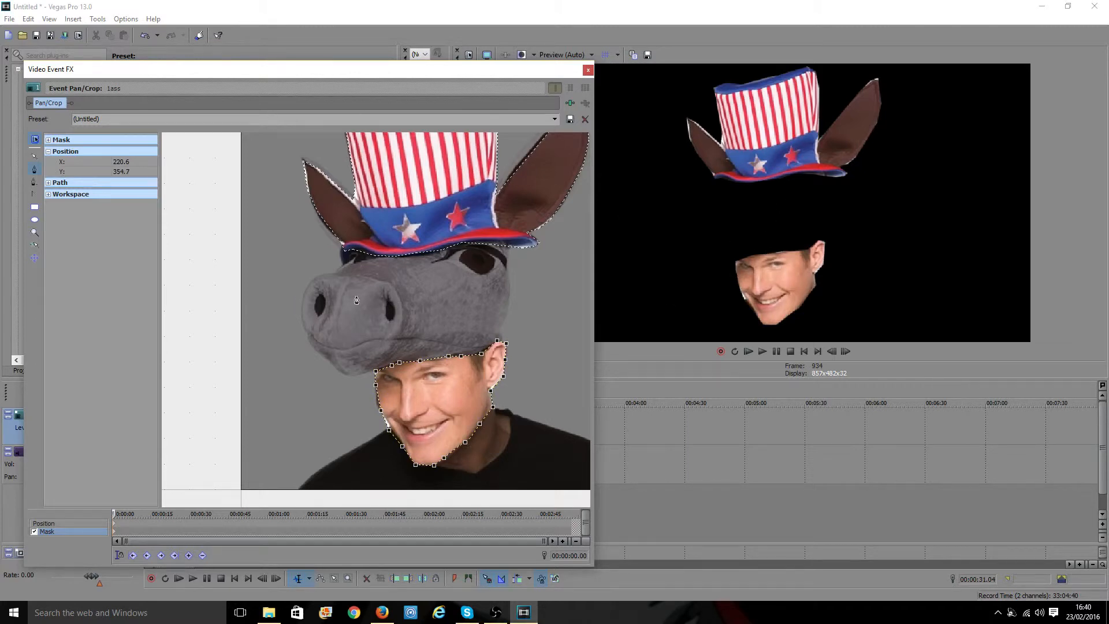
{"action": "scroll", "coordinate": [429, 291], "scroll_direction": "down", "scroll_amount": 5}
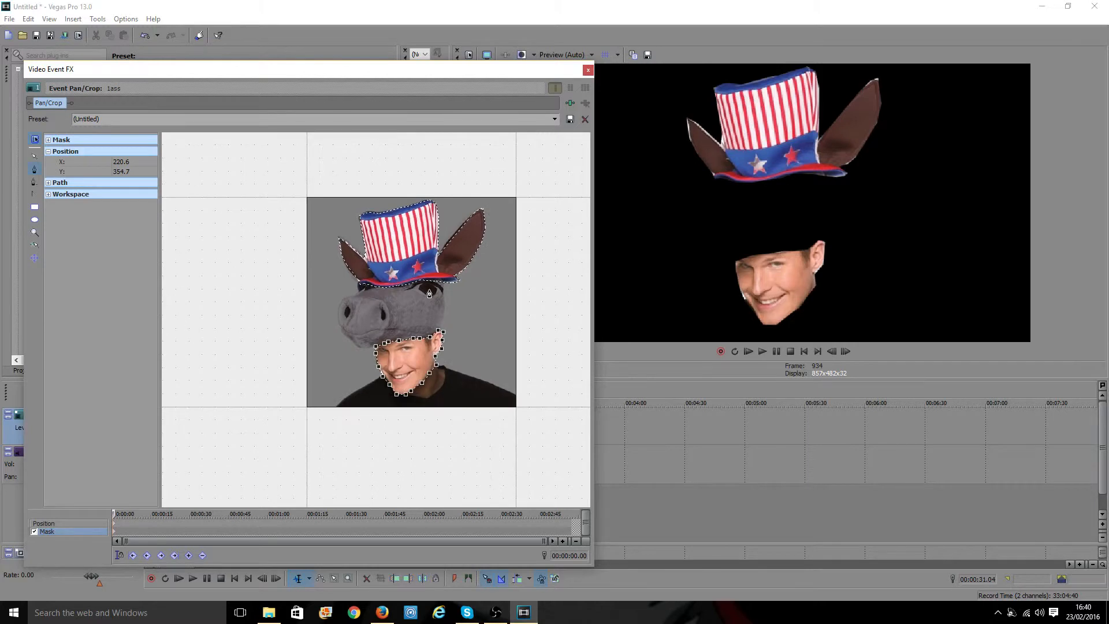
Step: Select the face mask path with the Normal Edit Tool and nudge it to about X 219.6, Y 352.6
{"action": "scroll", "coordinate": [350, 392], "scroll_direction": "up", "scroll_amount": 2}
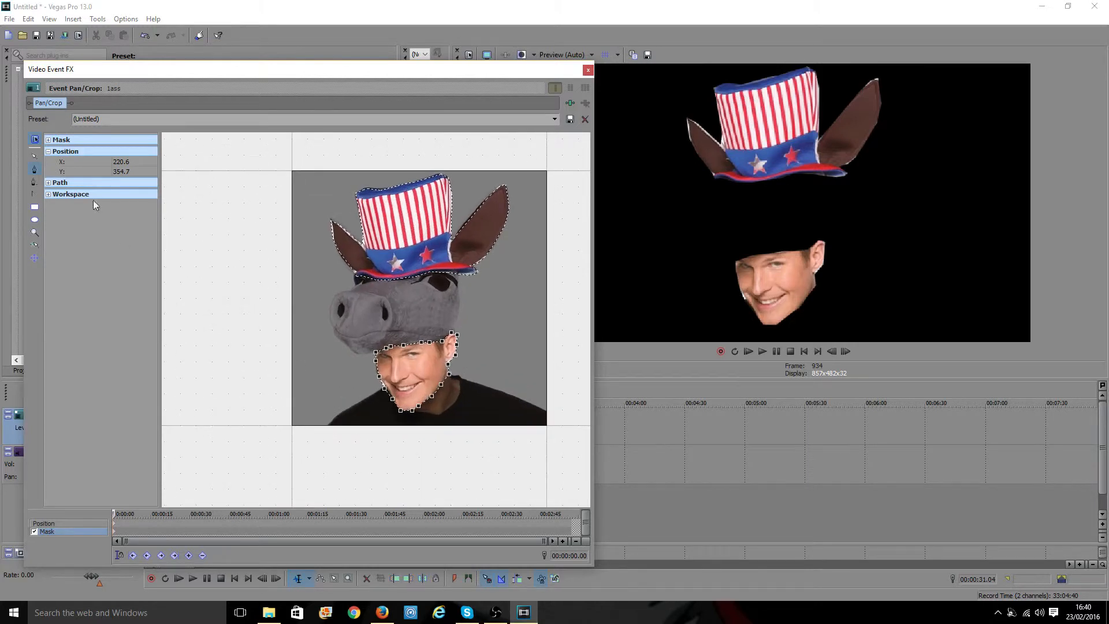
{"action": "left_click", "coordinate": [35, 156]}
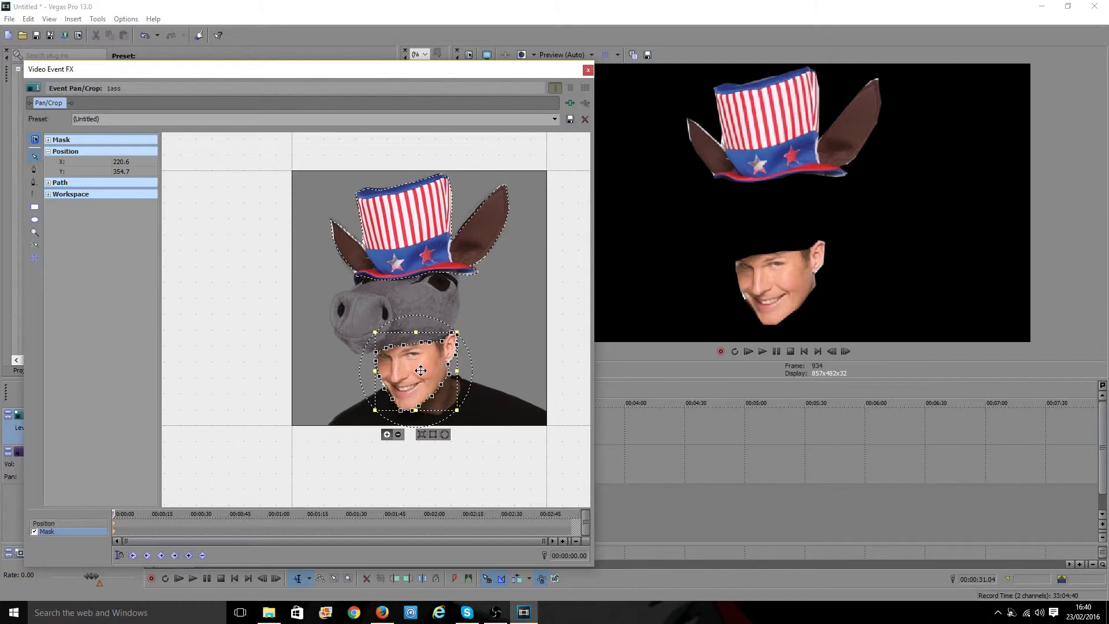
{"action": "mouse_move", "coordinate": [420, 370]}
{"action": "left_mouse_down"}
{"action": "mouse_move", "coordinate": [408, 358]}
{"action": "mouse_move", "coordinate": [412, 376]}
{"action": "mouse_move", "coordinate": [431, 368]}
{"action": "mouse_move", "coordinate": [420, 369]}
{"action": "left_mouse_up"}
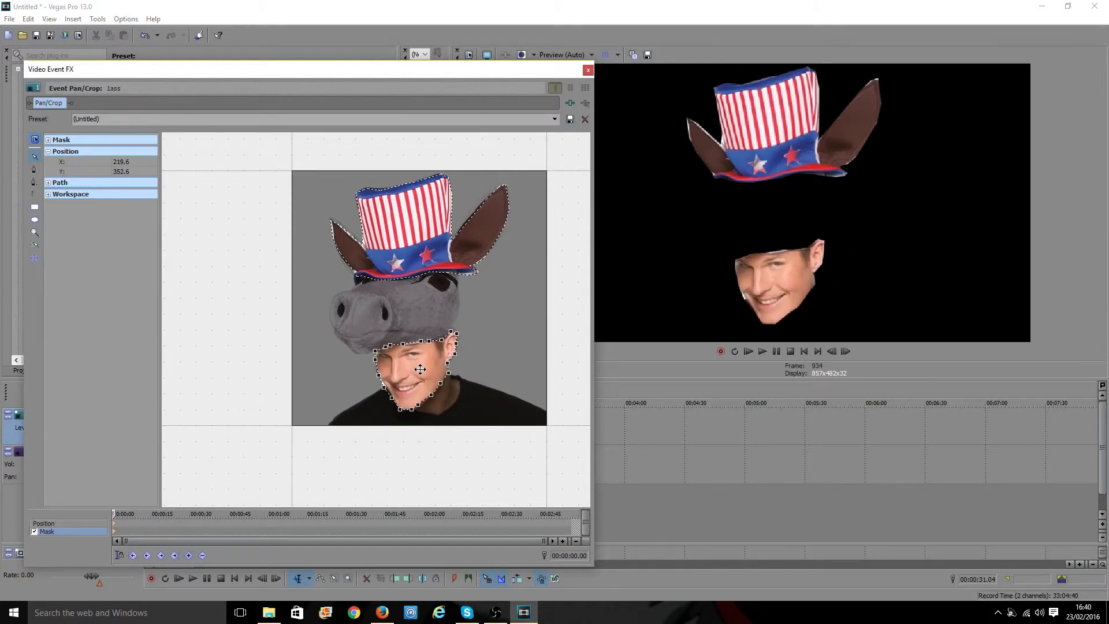
Step: Switch the movement constraint, shift the face mask path, restore free movement and nudge the path to about X 220.9, Y 351.3
{"action": "scroll", "coordinate": [371, 338], "scroll_direction": "up", "scroll_amount": 2}
{"action": "scroll", "coordinate": [372, 338], "scroll_direction": "up", "scroll_amount": 1}
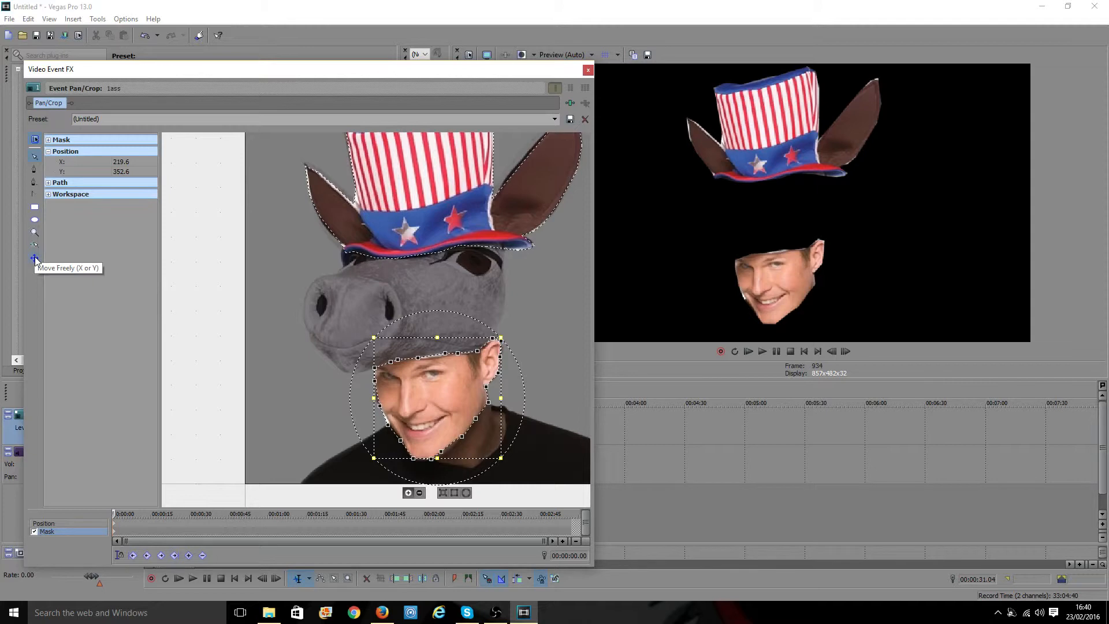
{"action": "left_click", "coordinate": [35, 258]}
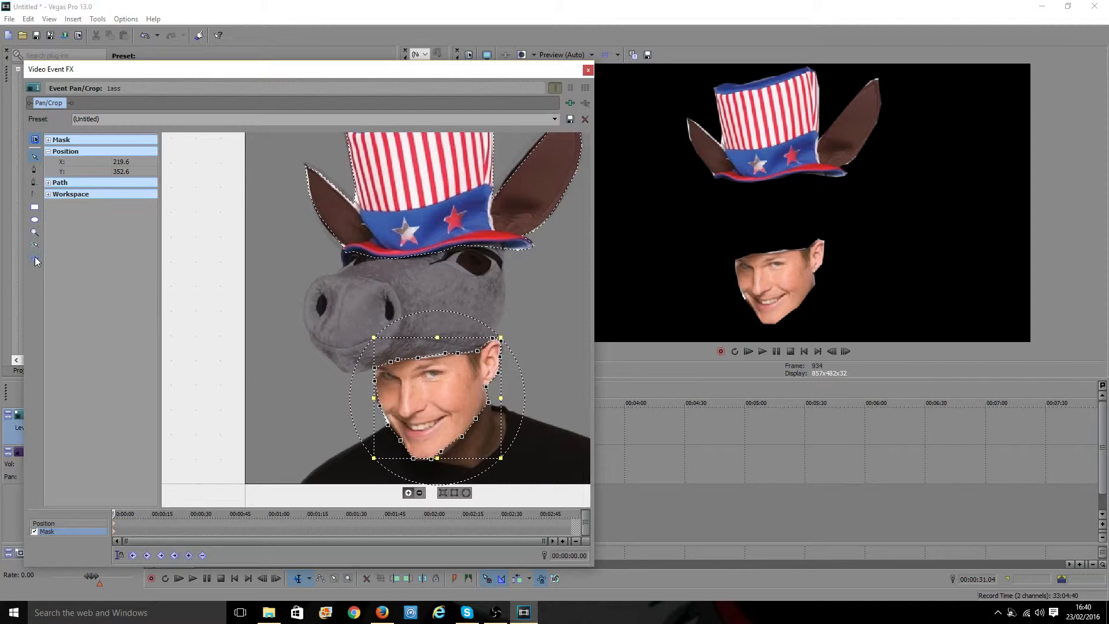
{"action": "left_click_drag", "start_coordinate": [453, 419], "coordinate": [414, 425]}
{"action": "left_click", "coordinate": [35, 259]}
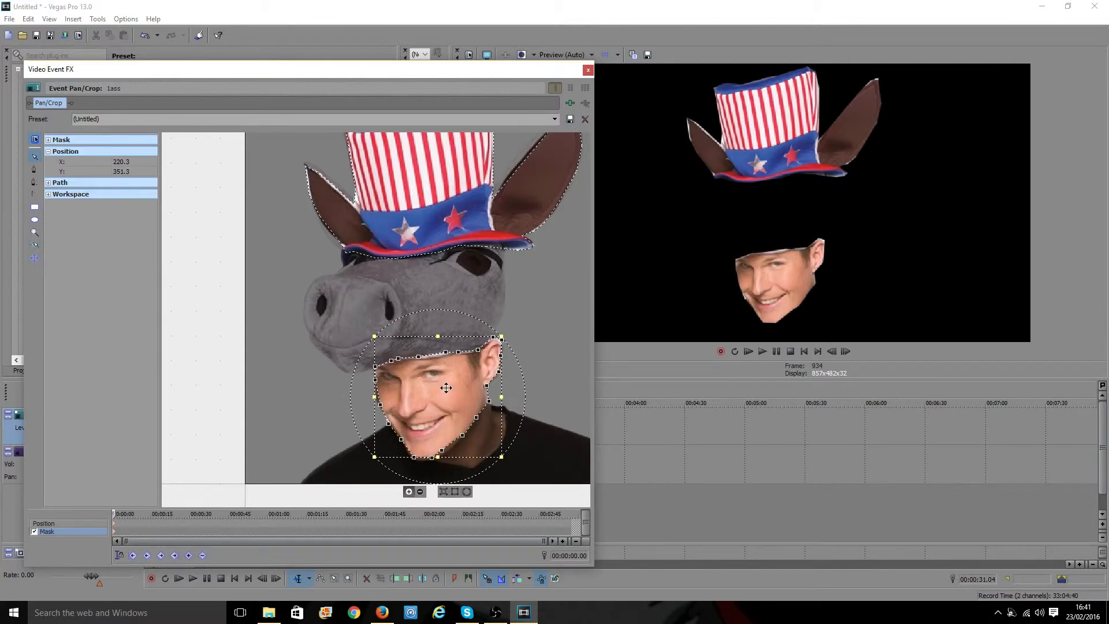
{"action": "mouse_move", "coordinate": [446, 388]}
{"action": "left_mouse_down"}
{"action": "mouse_move", "coordinate": [464, 387]}
{"action": "mouse_move", "coordinate": [446, 387]}
{"action": "left_mouse_up"}
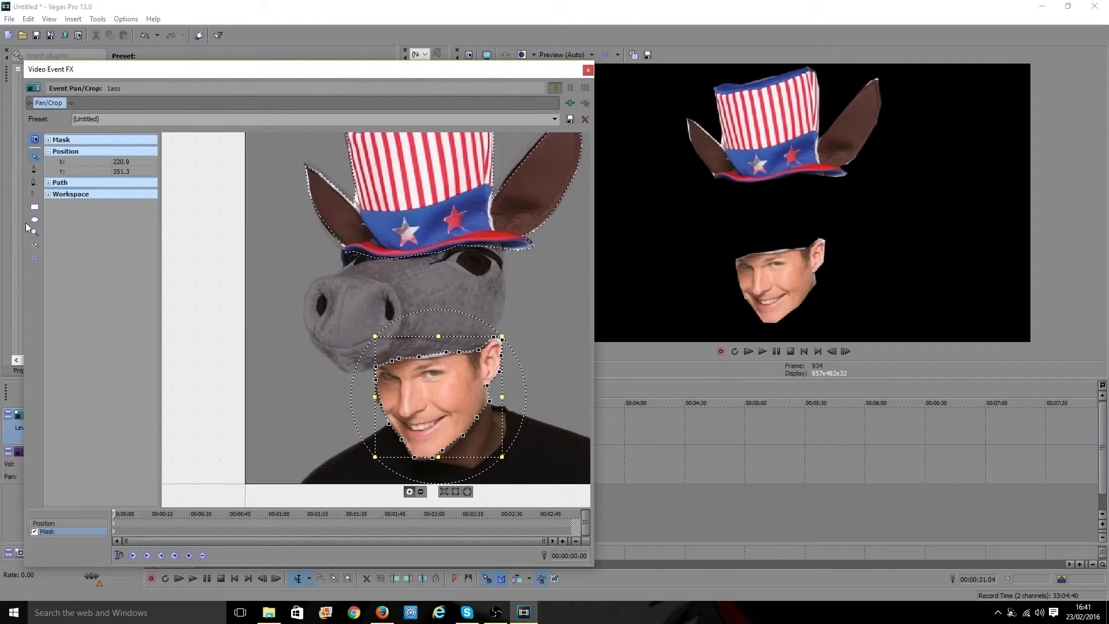
Step: Curve the hat mask path outward at the lower outer edge of the smaller donkey ear with the Split Tangent Tool
{"action": "scroll", "coordinate": [339, 182], "scroll_direction": "down", "scroll_amount": 1}
{"action": "left_click_drag", "start_coordinate": [291, 229], "coordinate": [322, 316]}
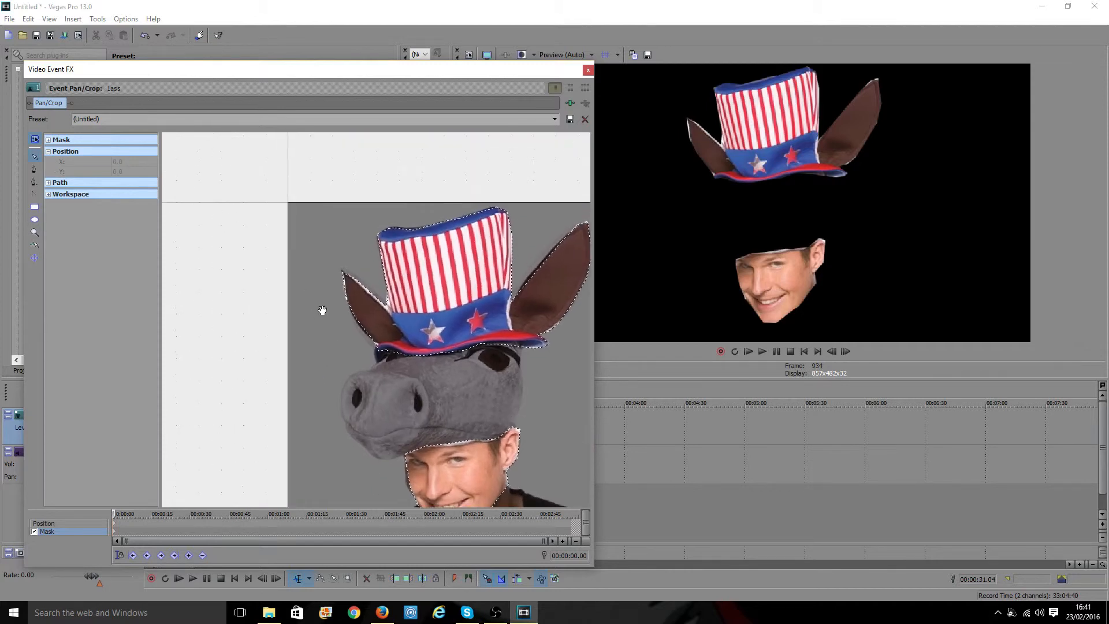
{"action": "scroll", "coordinate": [324, 306], "scroll_direction": "up", "scroll_amount": 2}
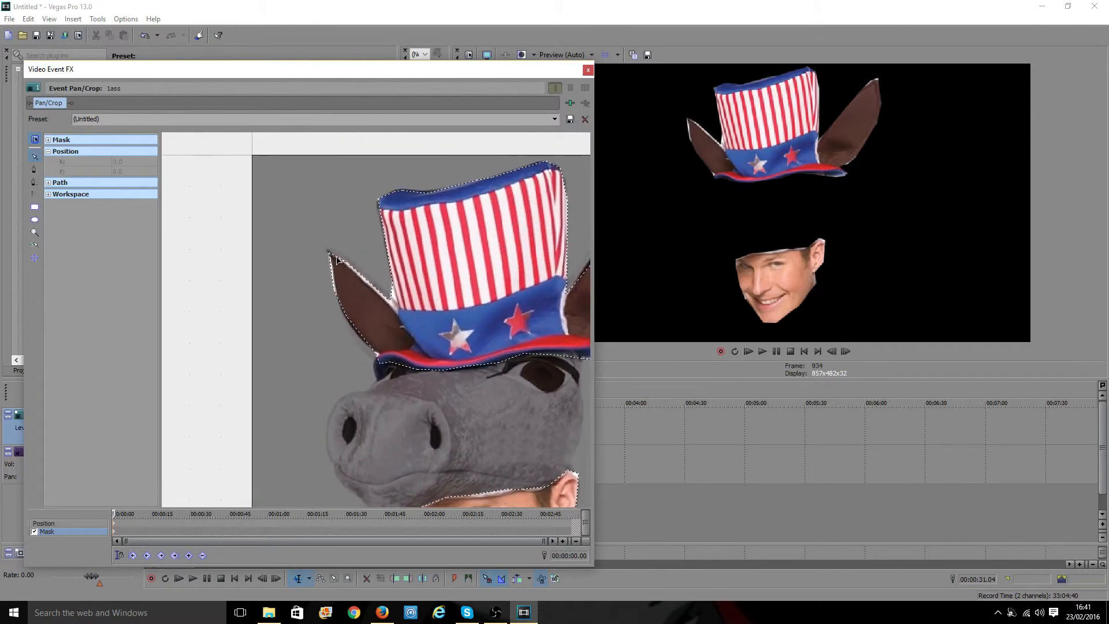
{"action": "scroll", "coordinate": [371, 251], "scroll_direction": "down", "scroll_amount": 2}
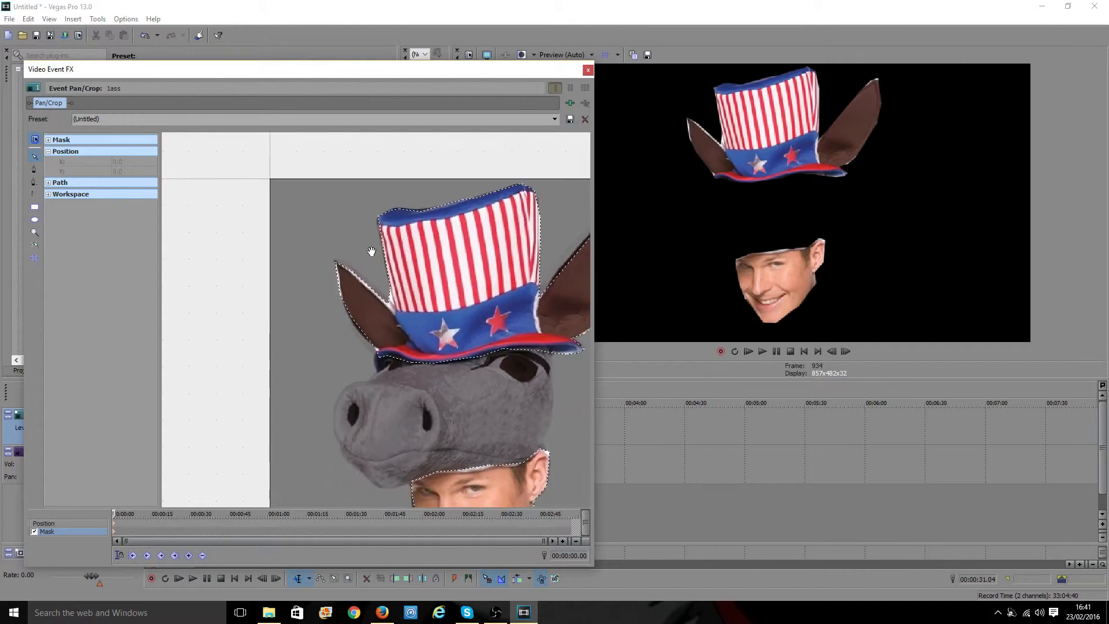
{"action": "scroll", "coordinate": [342, 297], "scroll_direction": "up", "scroll_amount": 1}
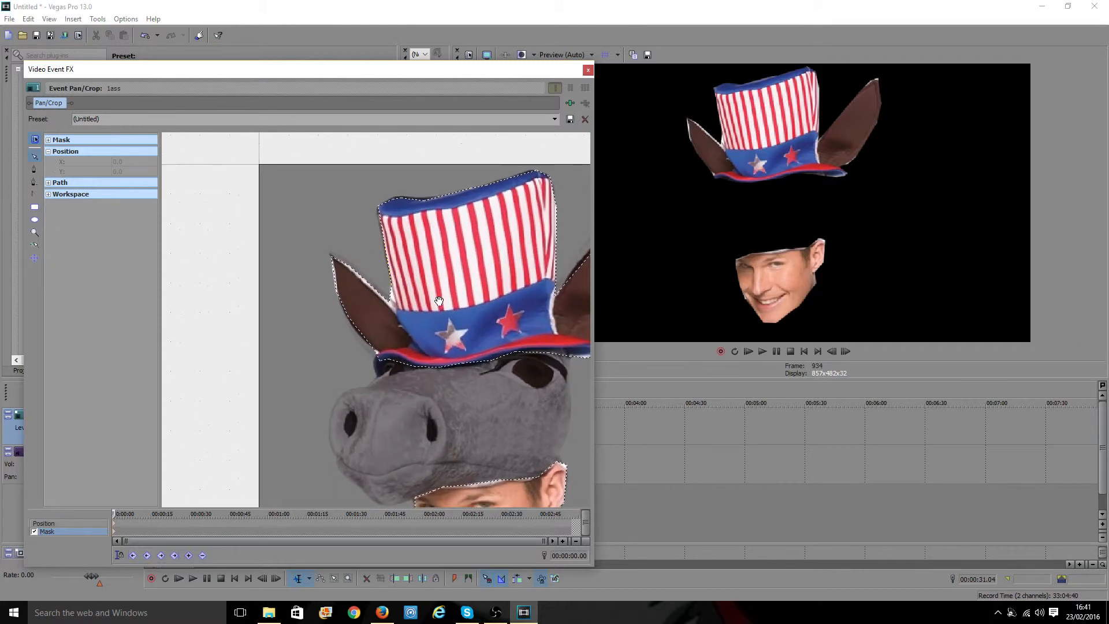
{"action": "left_click", "coordinate": [332, 258]}
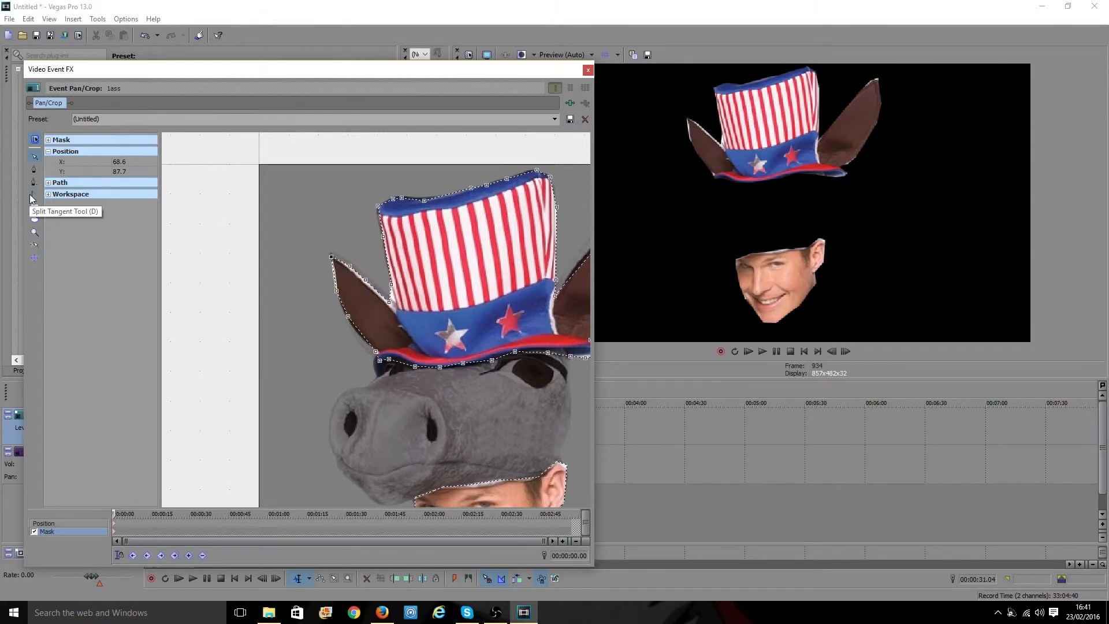
{"action": "left_click", "coordinate": [32, 195]}
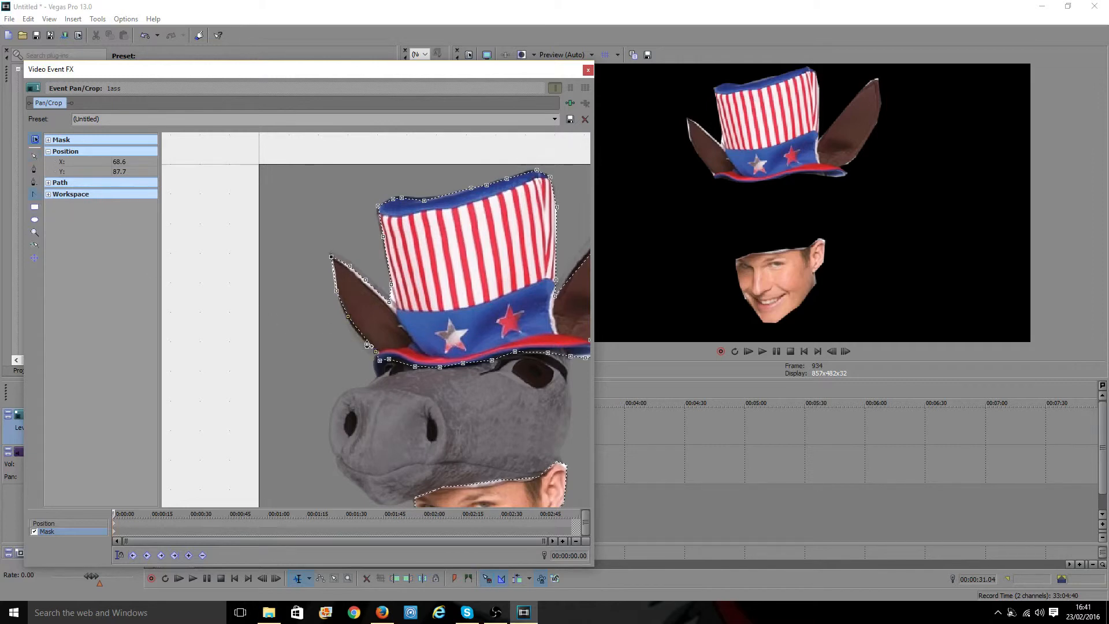
{"action": "left_click", "coordinate": [359, 338]}
{"action": "left_click_drag", "start_coordinate": [359, 338], "coordinate": [267, 460]}
{"action": "left_click_drag", "start_coordinate": [458, 209], "coordinate": [295, 358]}
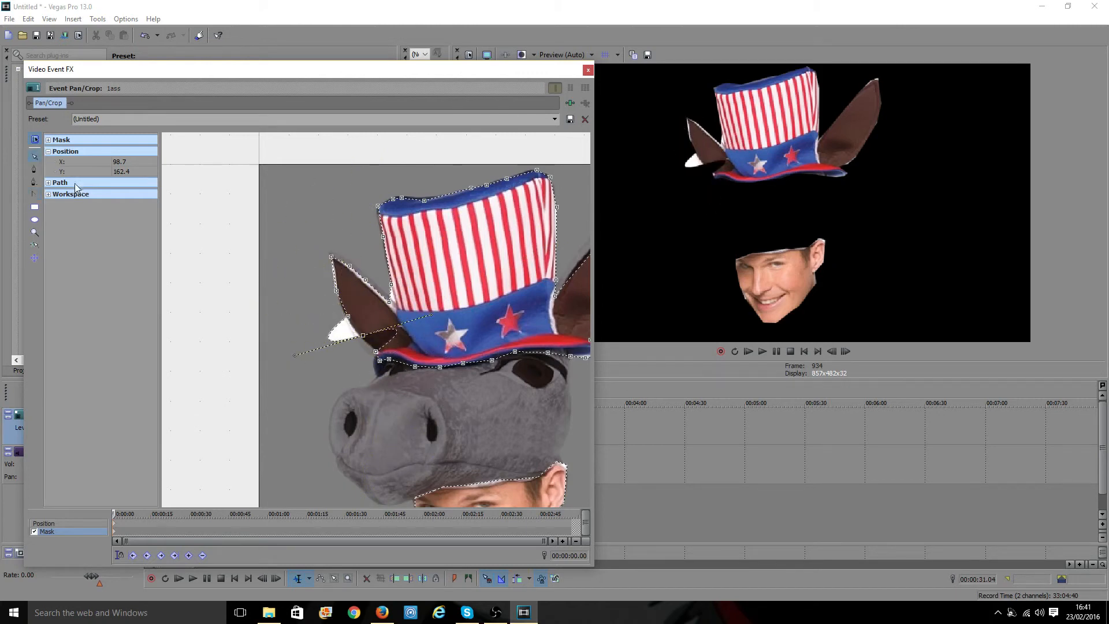
Step: Reset the mask on the picture and close the Event Pan/Crop window
{"action": "right_click", "coordinate": [462, 304]}
{"action": "mouse_move", "coordinate": [484, 340]}
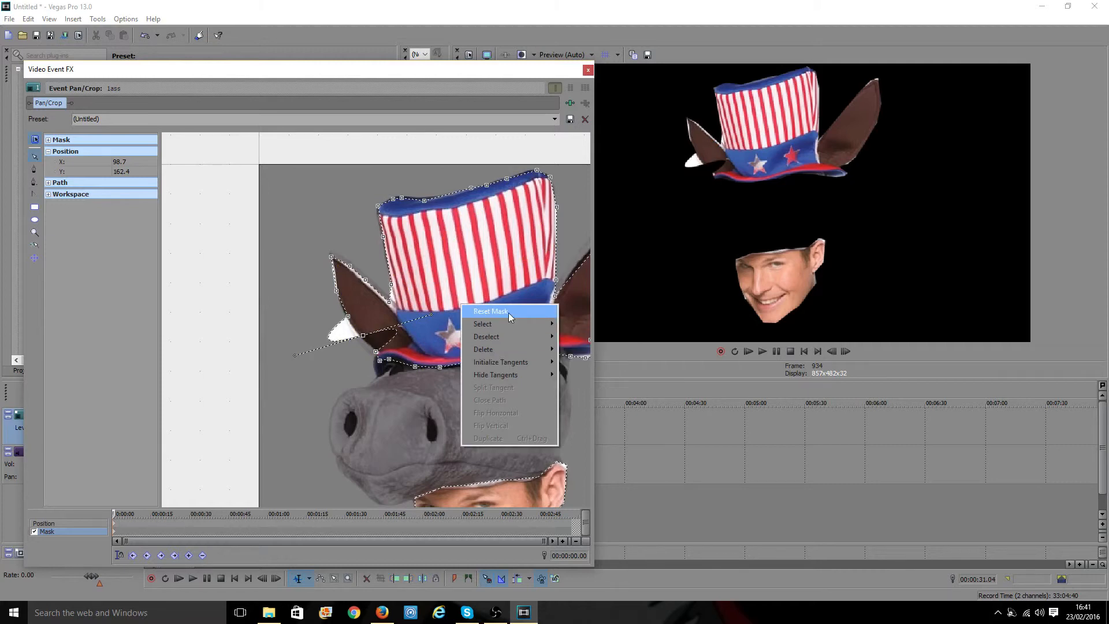
{"action": "scroll", "coordinate": [506, 313], "scroll_direction": "down", "scroll_amount": 6}
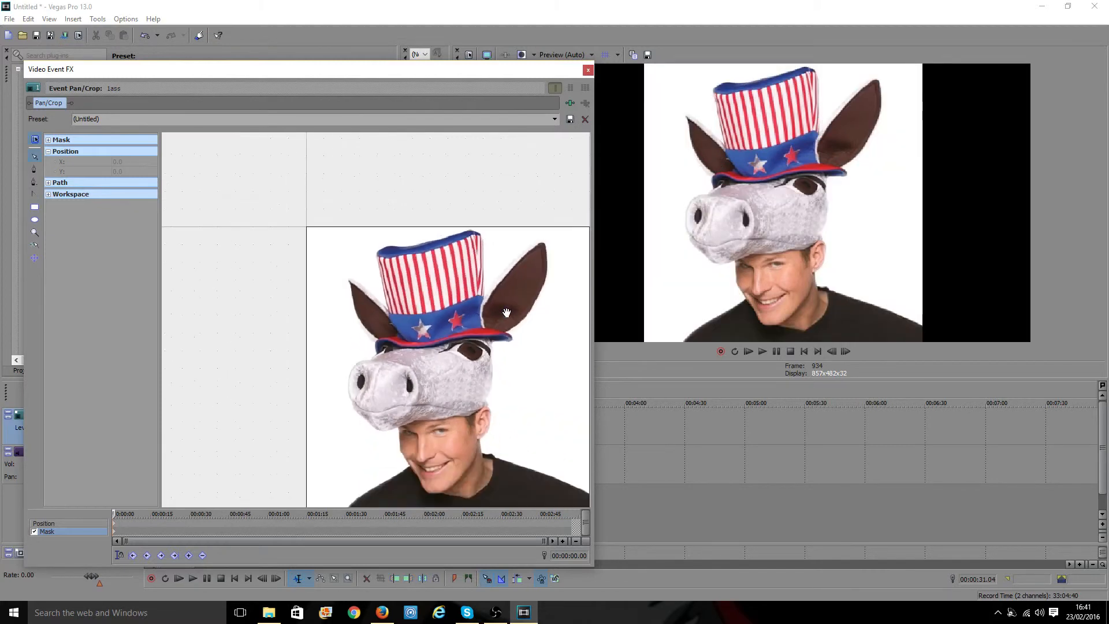
{"action": "scroll", "coordinate": [553, 310], "scroll_direction": "up", "scroll_amount": 2}
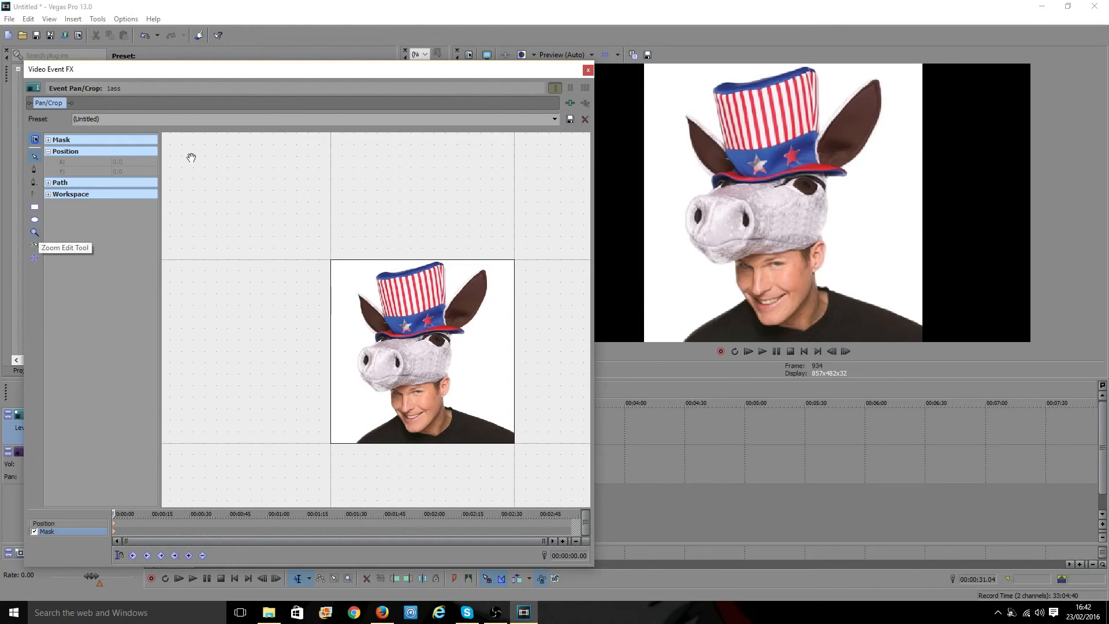
{"action": "left_click", "coordinate": [587, 70]}
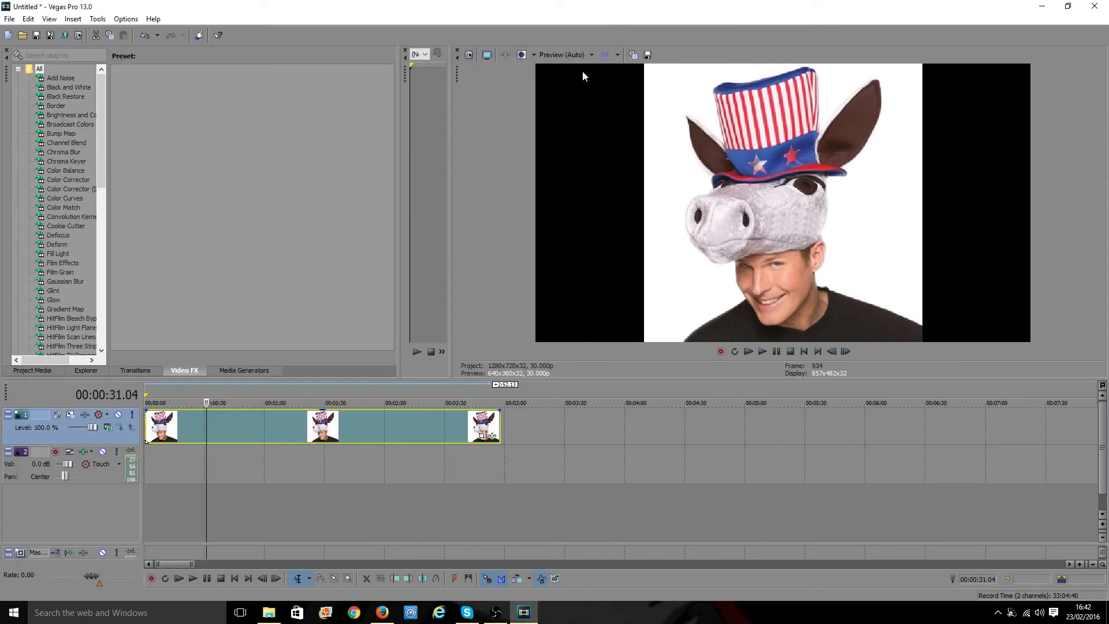
{"action": "scroll", "coordinate": [551, 531], "scroll_direction": "down", "scroll_amount": 3}
{"action": "scroll", "coordinate": [553, 521], "scroll_direction": "up", "scroll_amount": 2}
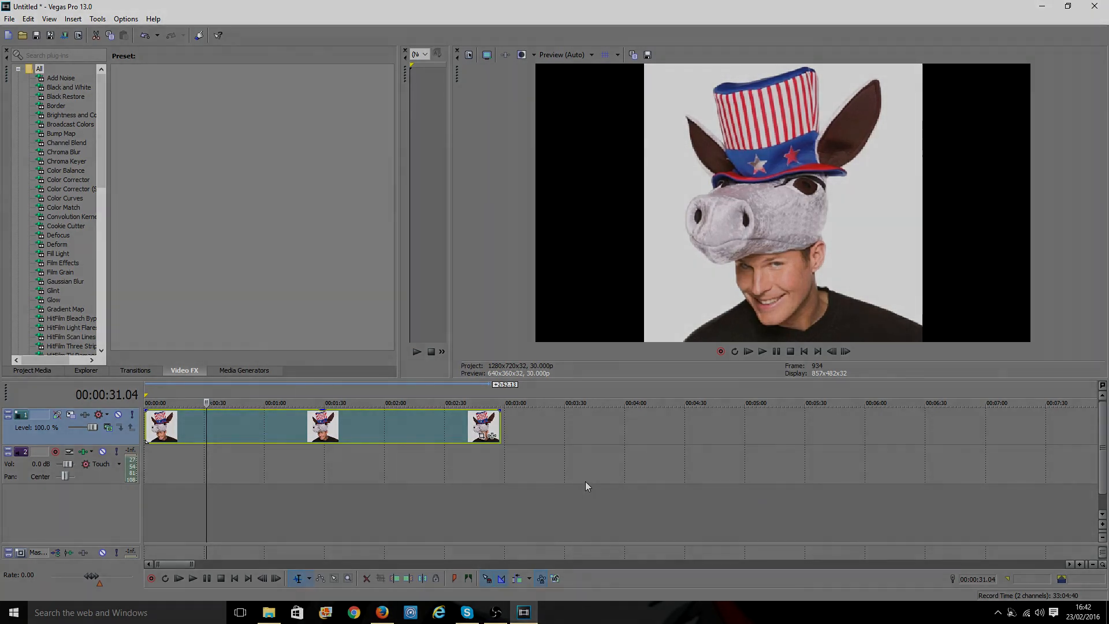
{"action": "scroll", "coordinate": [587, 484], "scroll_direction": "down", "scroll_amount": 2}
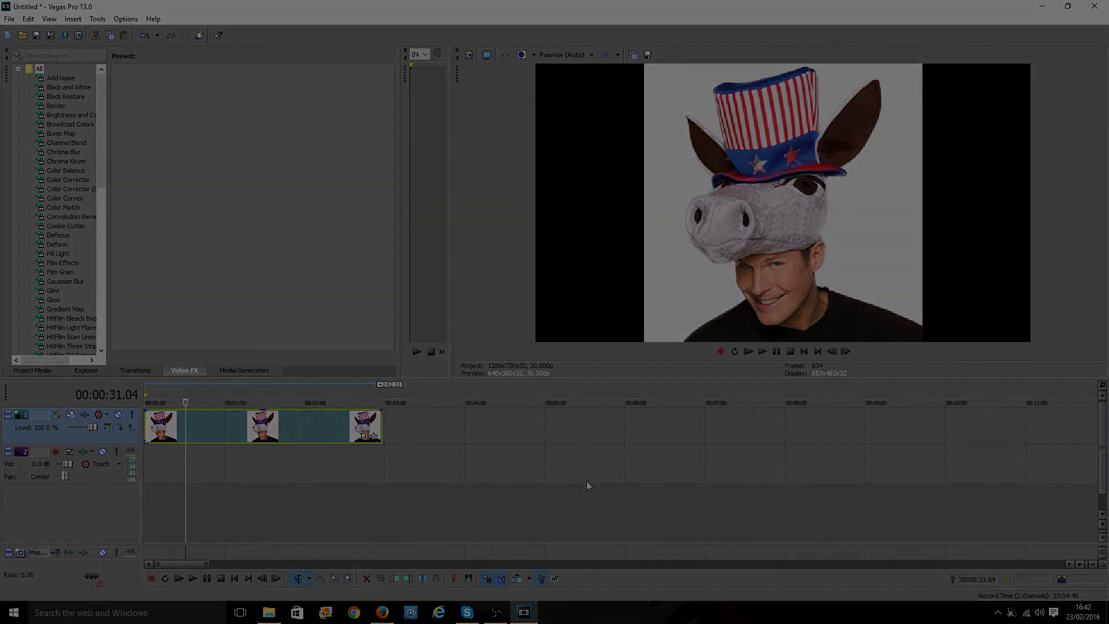
{"action": "scroll", "coordinate": [587, 484], "scroll_direction": "up", "scroll_amount": 3}
{"action": "scroll", "coordinate": [586, 480], "scroll_direction": "up", "scroll_amount": 2}
{"action": "scroll", "coordinate": [586, 480], "scroll_direction": "down", "scroll_amount": 2}
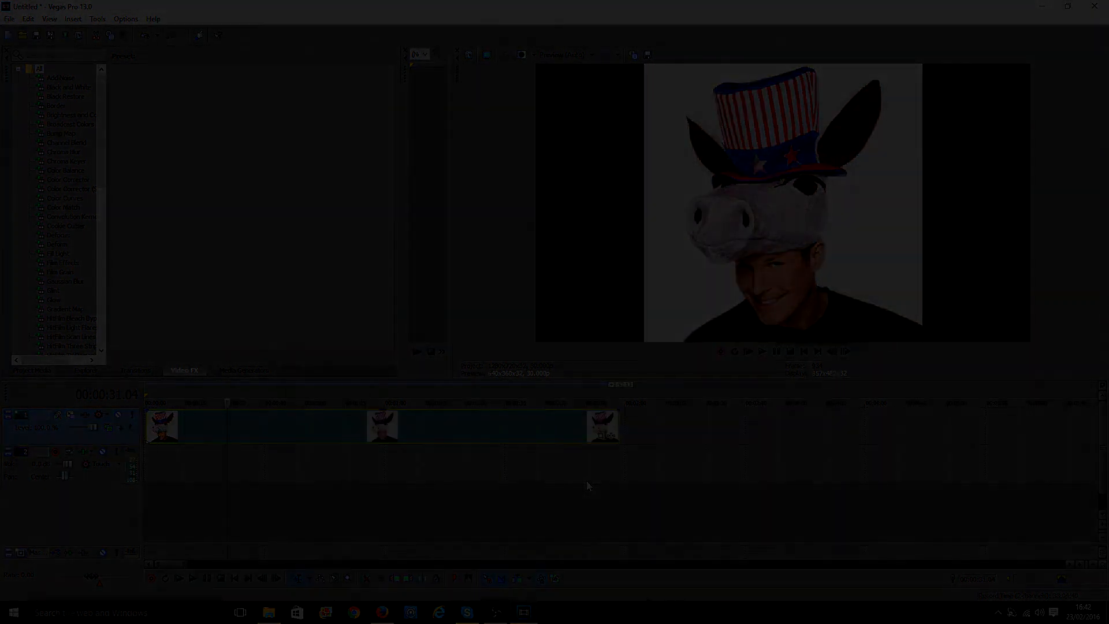